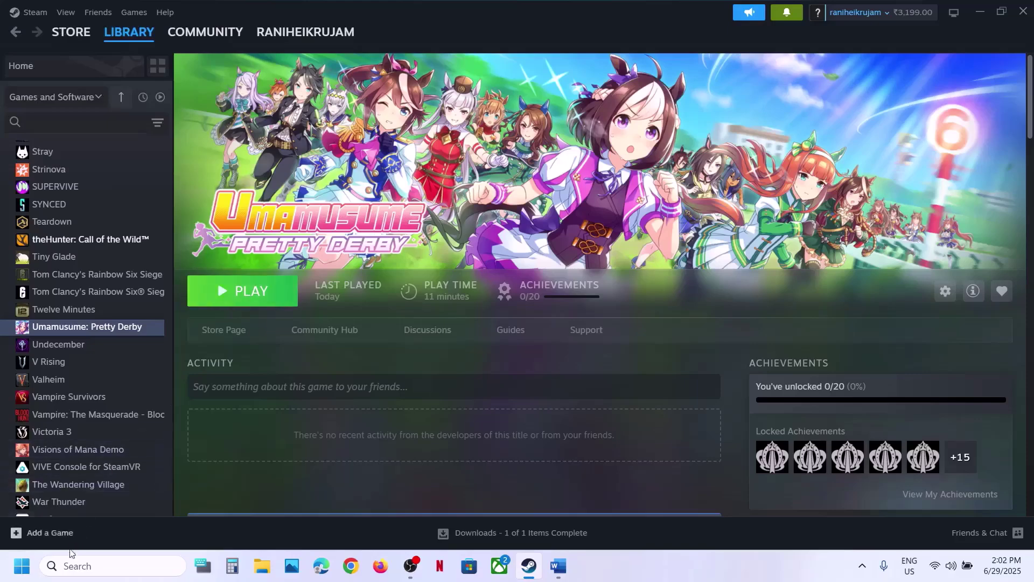
click(19, 570)
click(389, 520)
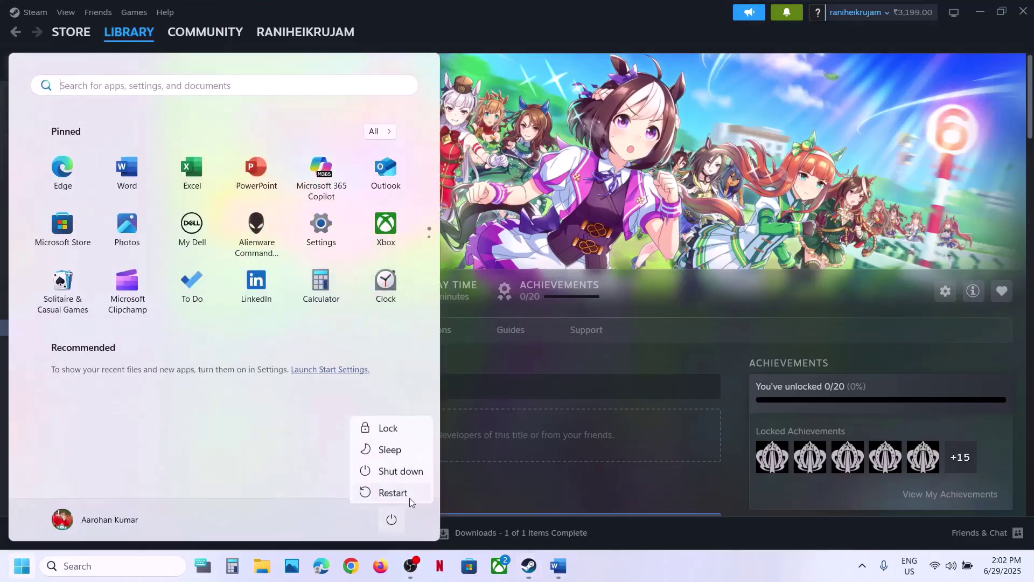
click(616, 232)
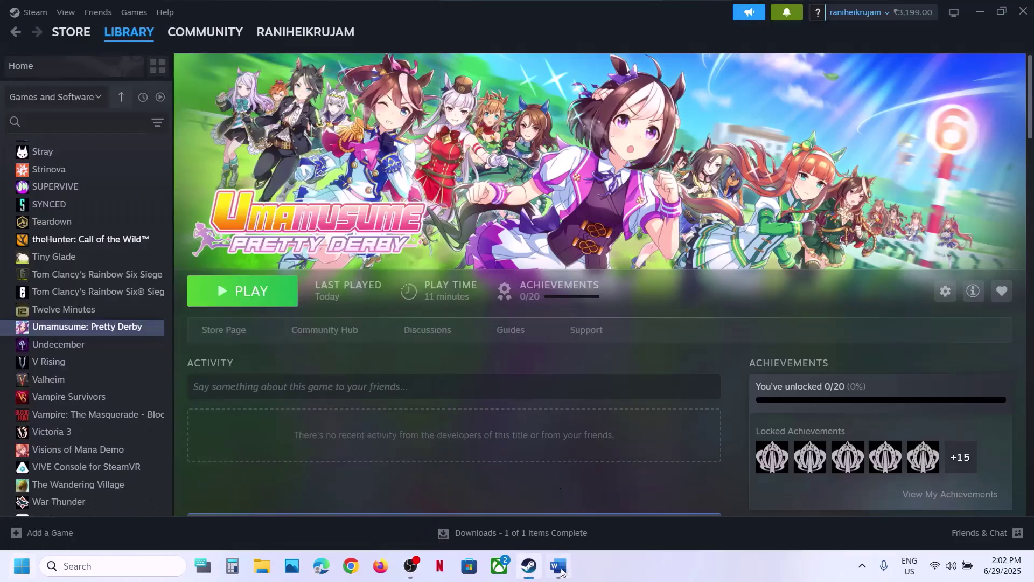
- Switch to the Step 2 document in Word and read the instructions on backing up and renaming the Umamusume folder
click(558, 566)
scroll(338, 286, down, 1)
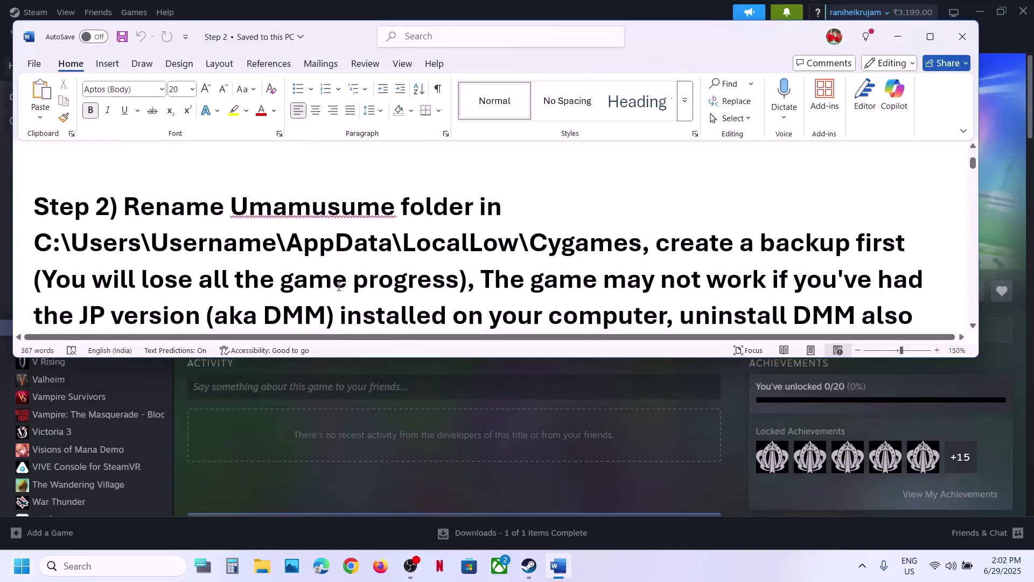
drag(130, 203, 633, 260)
scroll(685, 221, down, 2)
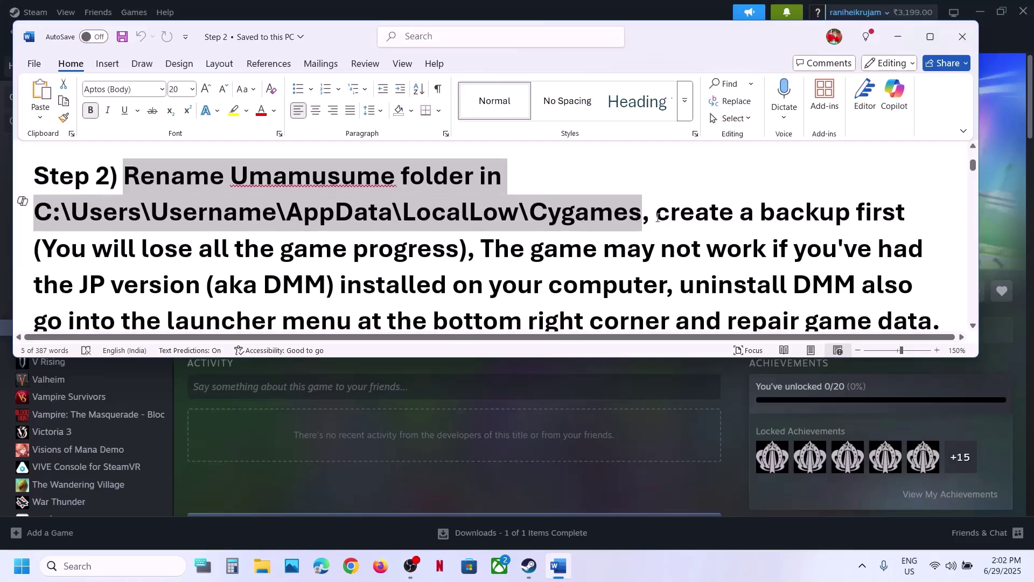
drag(658, 217, 759, 216)
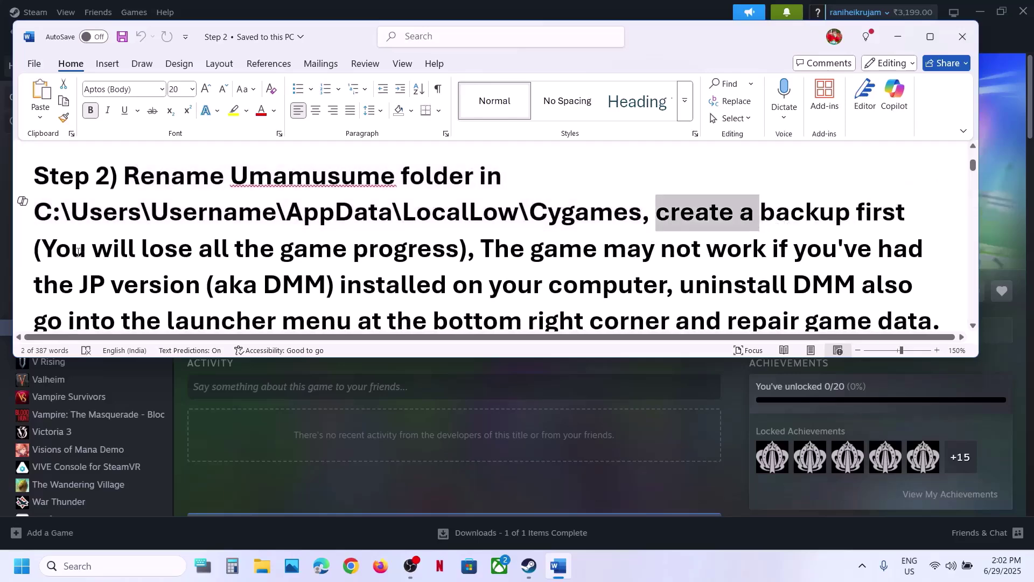
drag(77, 251, 457, 252)
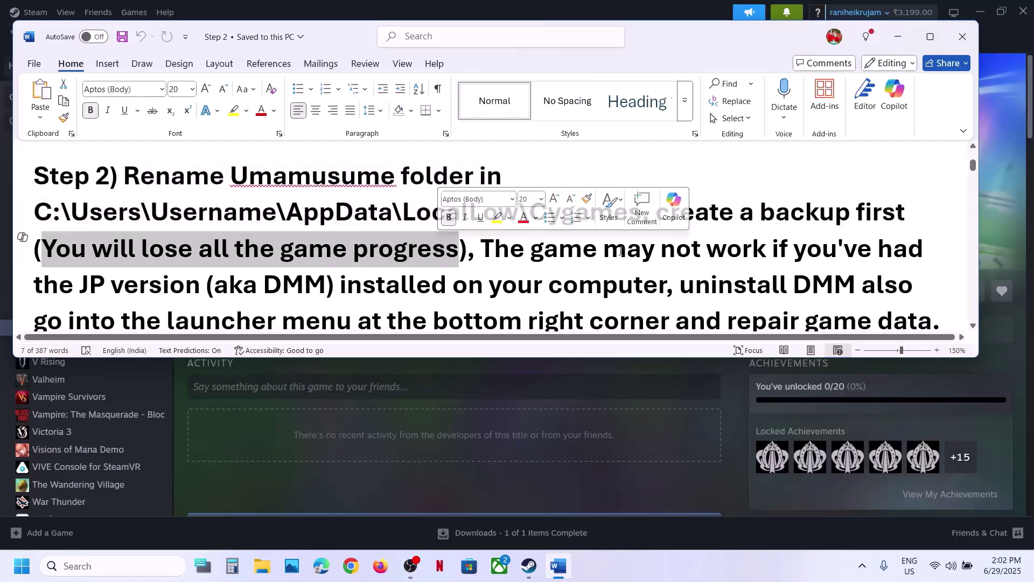
click(618, 284)
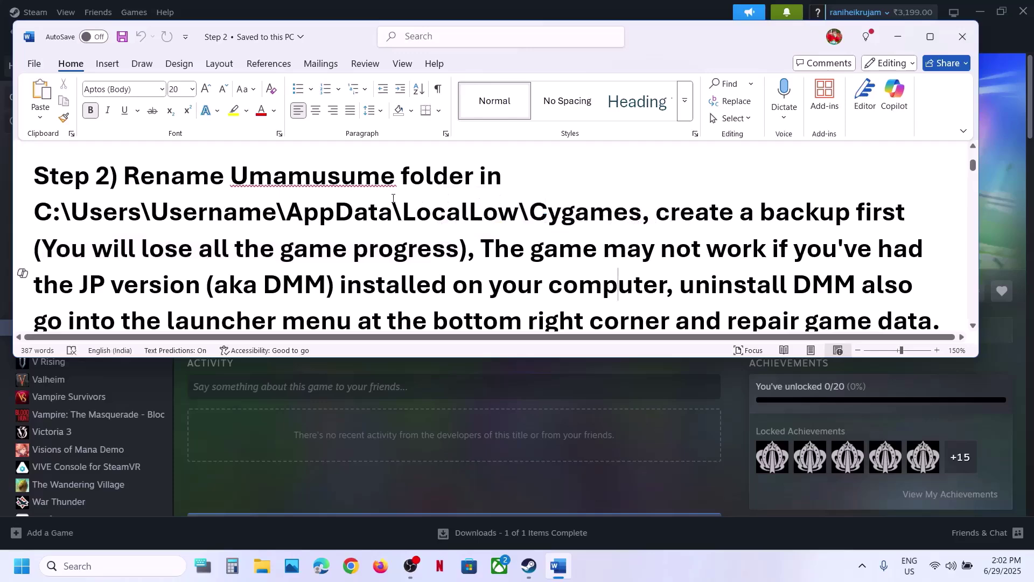
- Open File Explorer and go to the Test user profile folder under Users on drive C
click(255, 560)
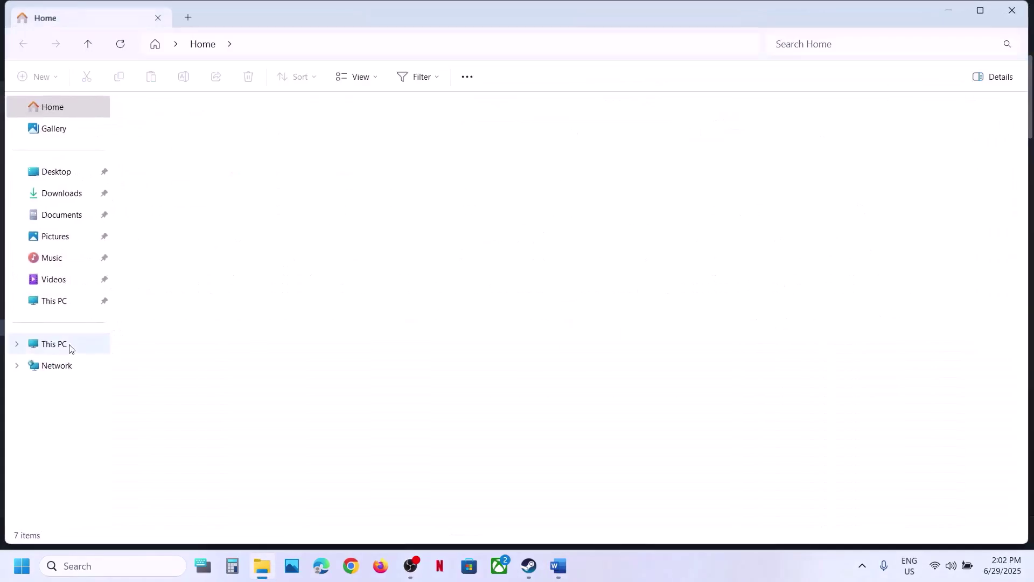
click(70, 348)
double_click(232, 135)
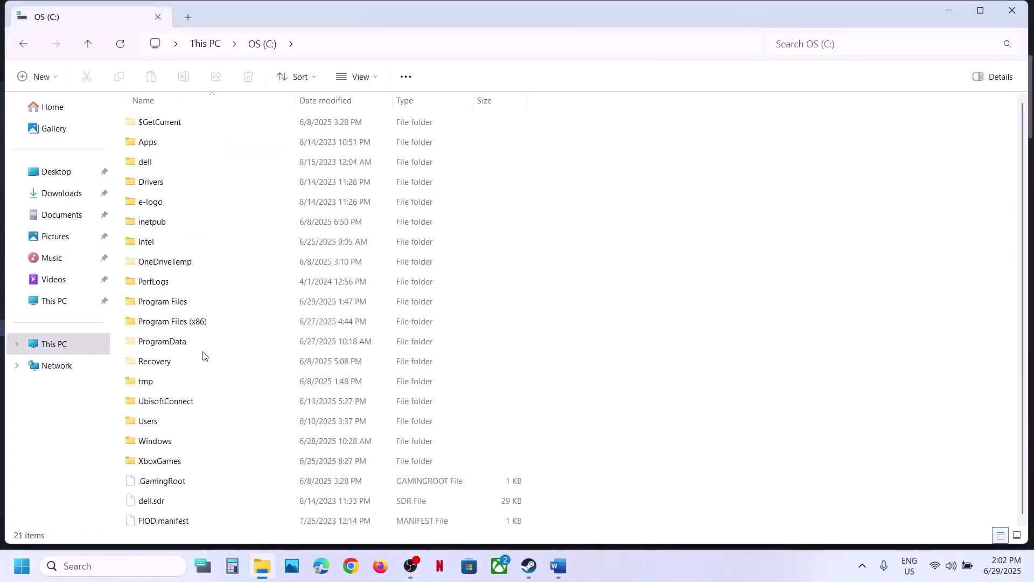
click(160, 424)
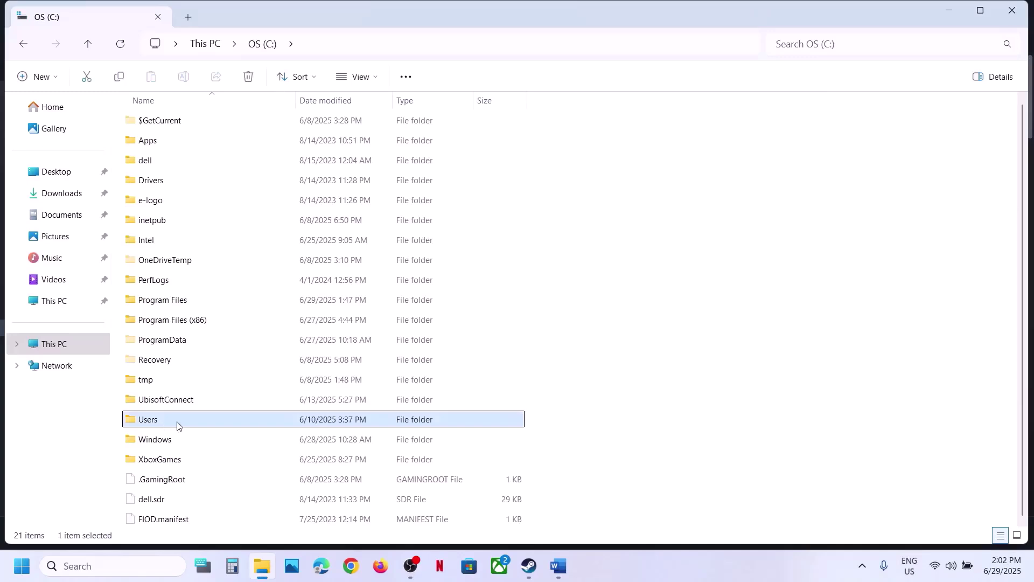
double_click(177, 425)
double_click(156, 123)
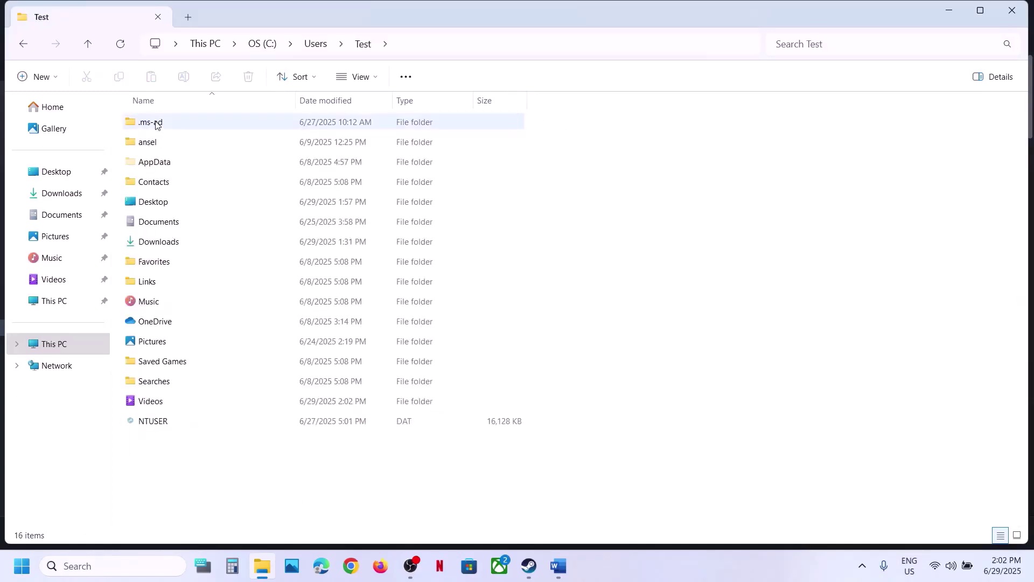
- Check whether hidden items are set to be shown, so that the AppData folder can be reached
click(183, 164)
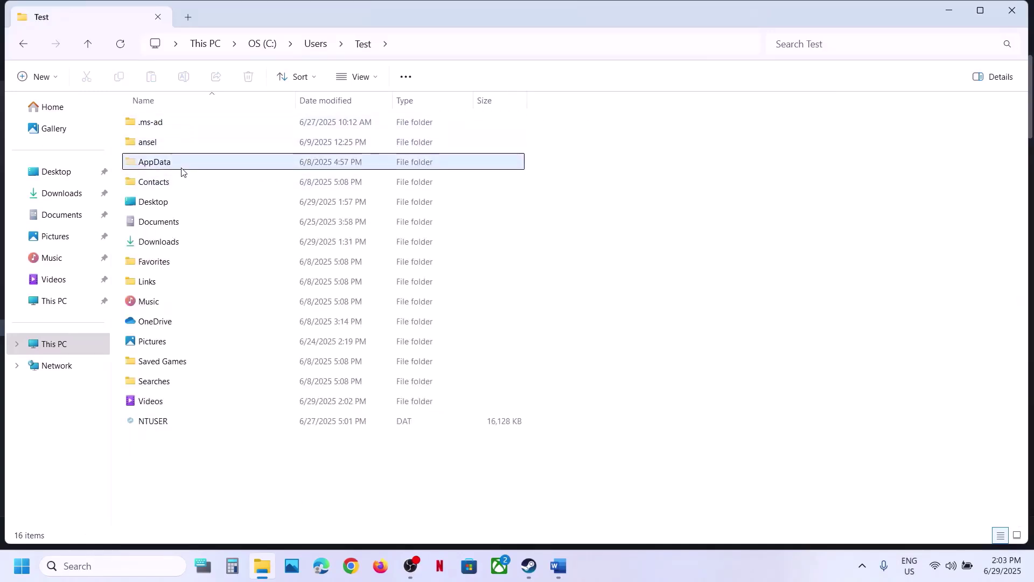
click(375, 80)
mouse_move(364, 328)
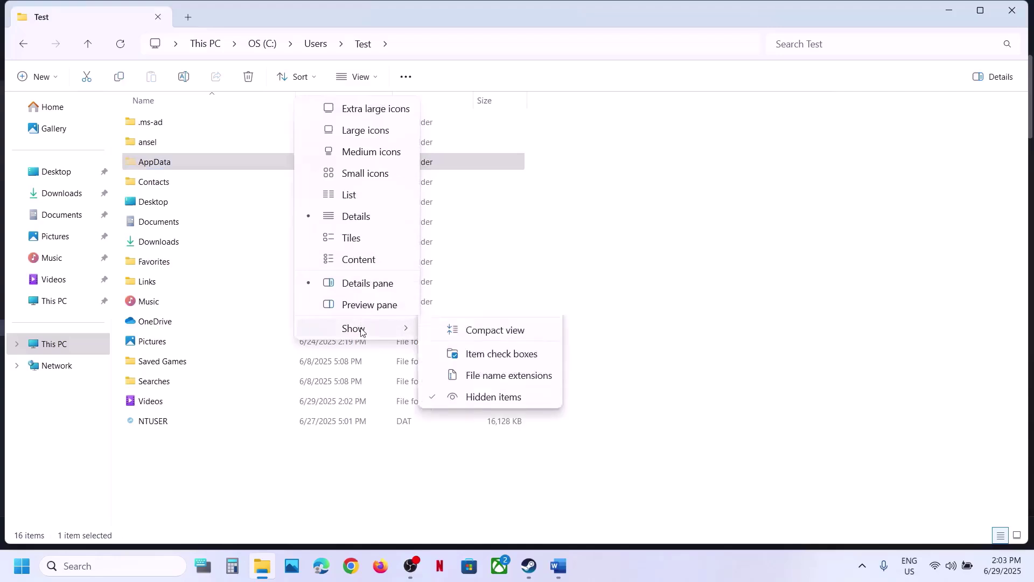
click(188, 167)
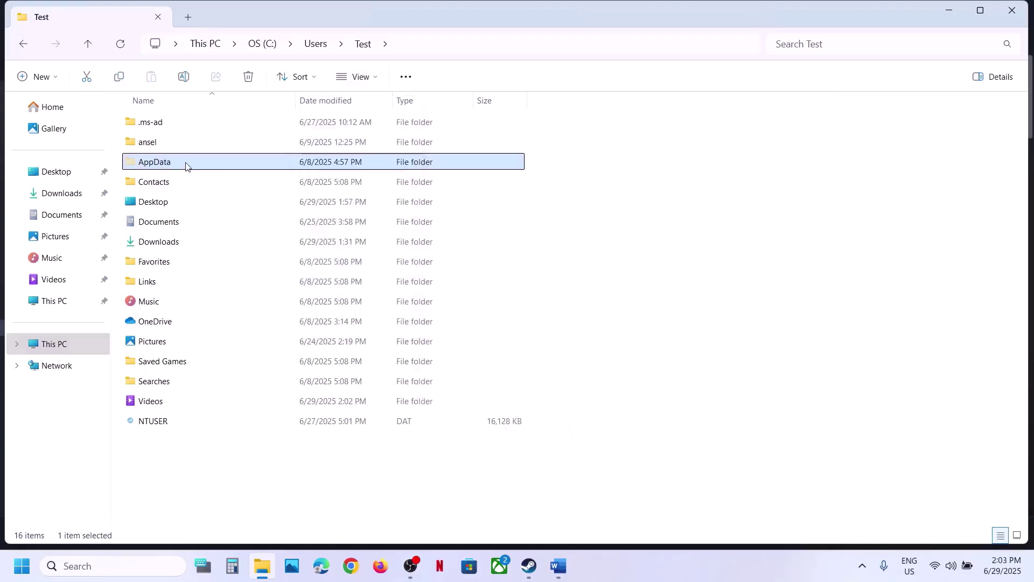
- Open the Cygames folder inside AppData\LocalLow
double_click(187, 164)
double_click(176, 148)
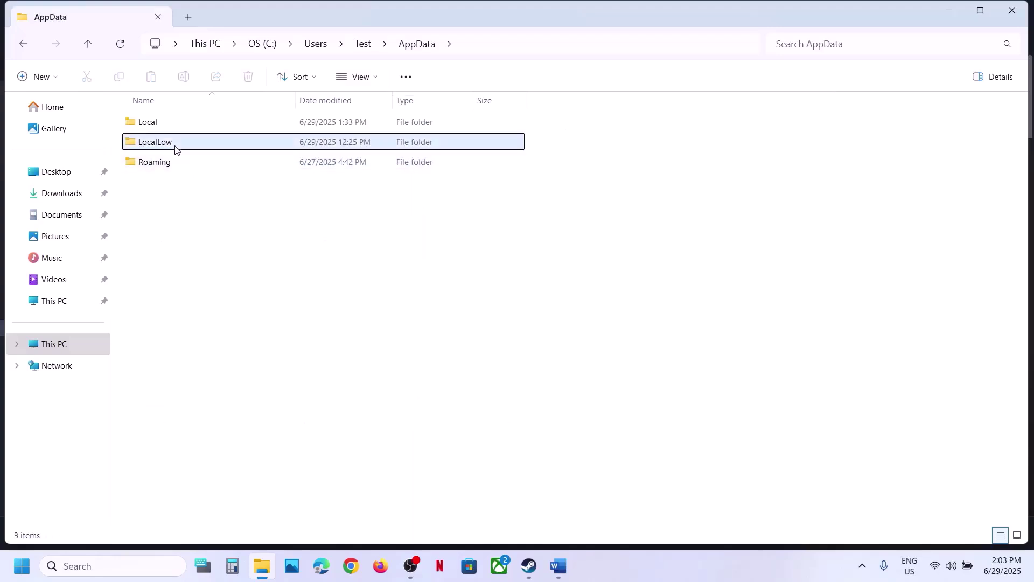
click(167, 286)
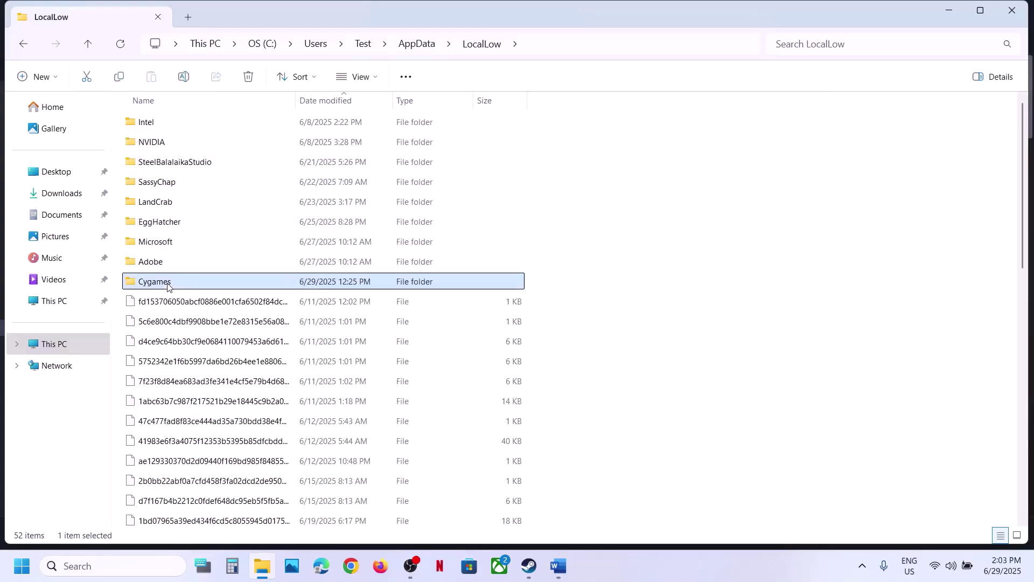
double_click(180, 285)
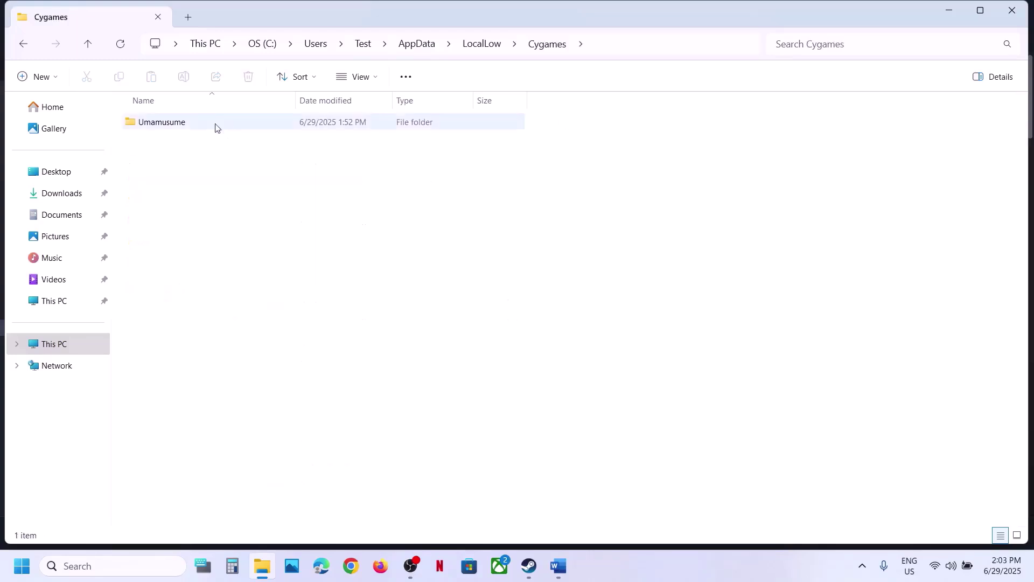
- Back up the Umamusume folder by copying it to the desktop and placing the copy near the middle
click(178, 125)
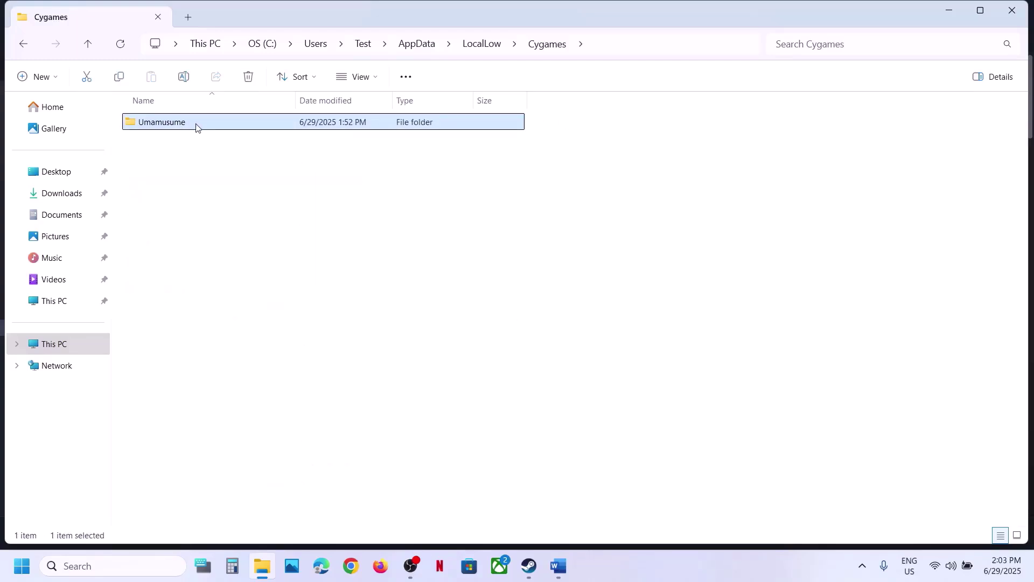
right_click(196, 125)
click(259, 141)
key(super+Down)
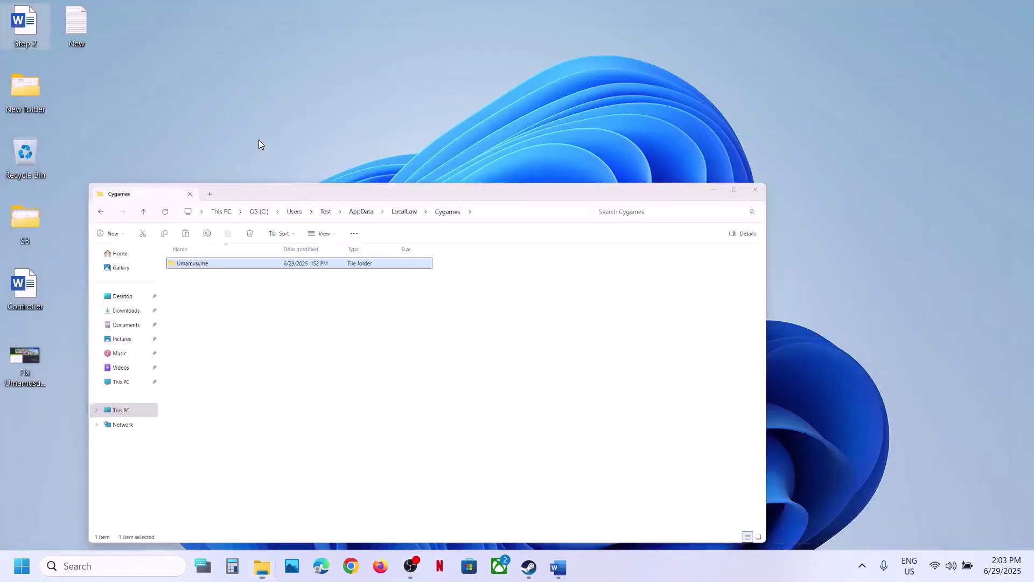
key(super+Down)
key(ctrl+v)
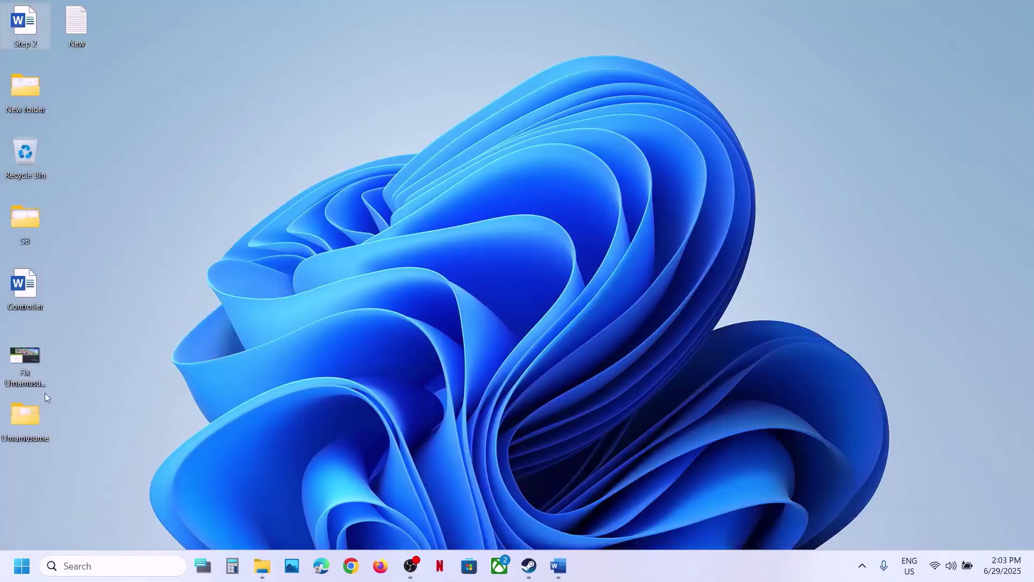
drag(31, 418, 439, 248)
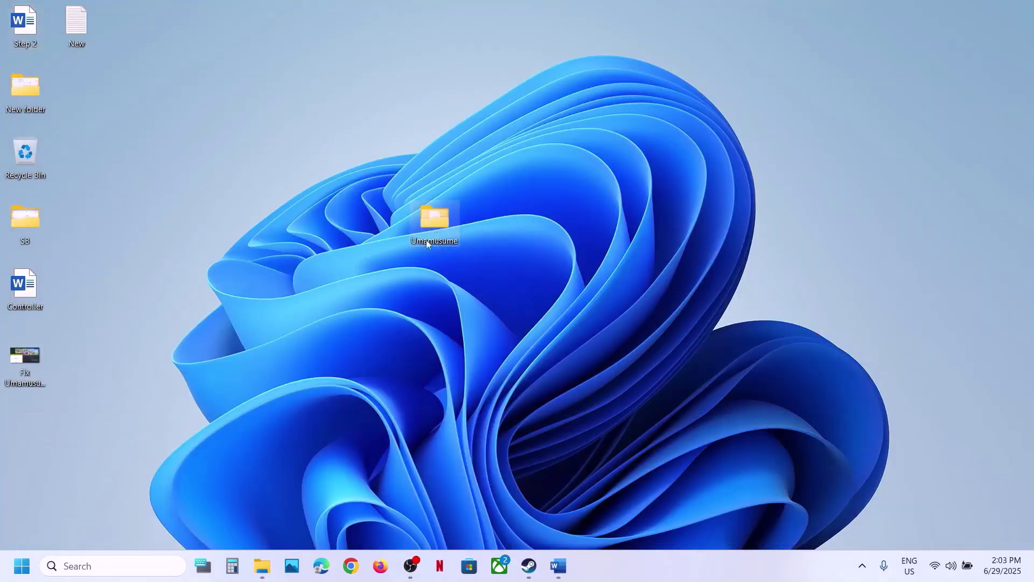
- Return to the Cygames folder in File Explorer and rename its Umamusume folder as Umamusume.old
click(260, 567)
key(super+Up)
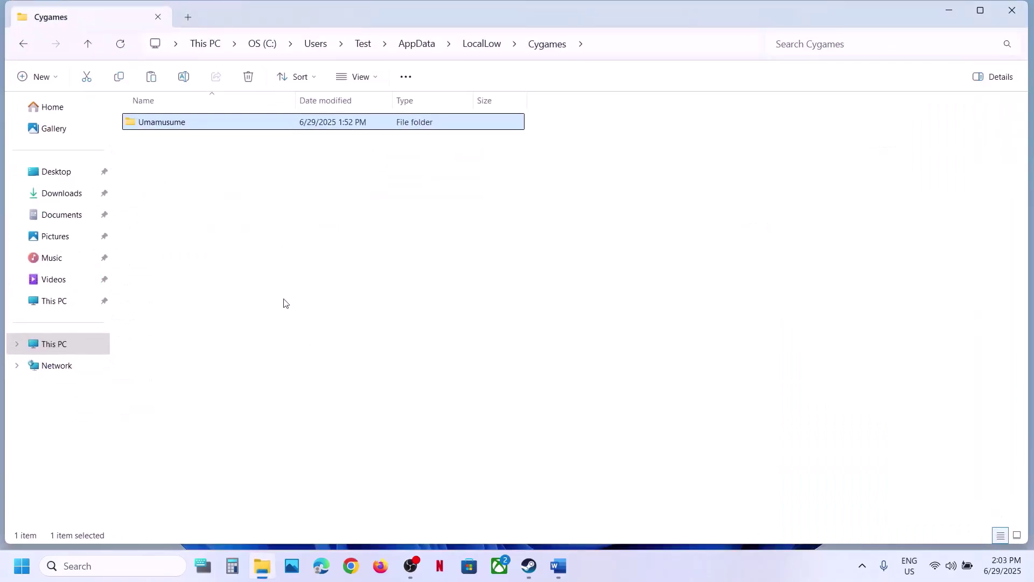
right_click(205, 125)
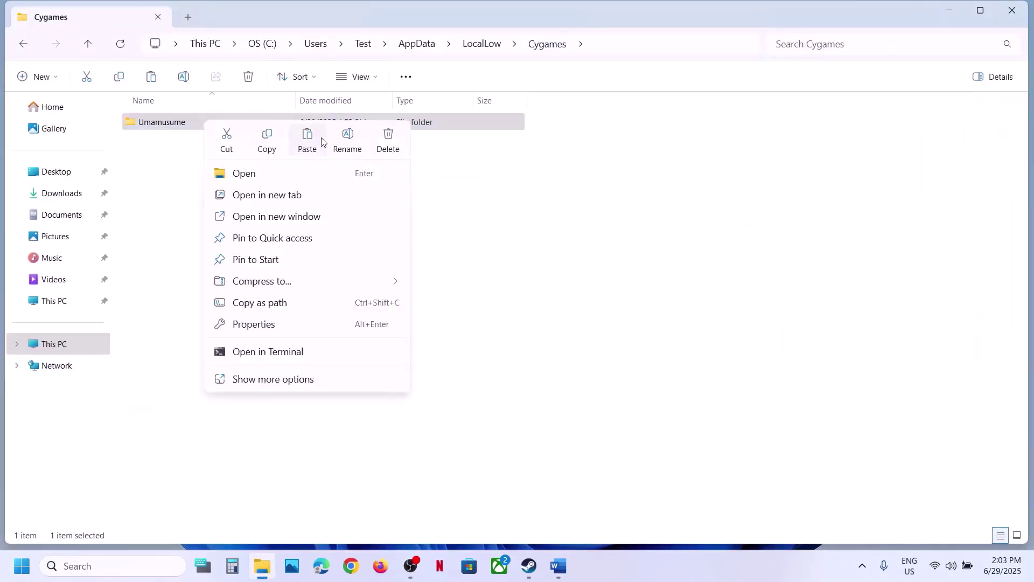
click(350, 138)
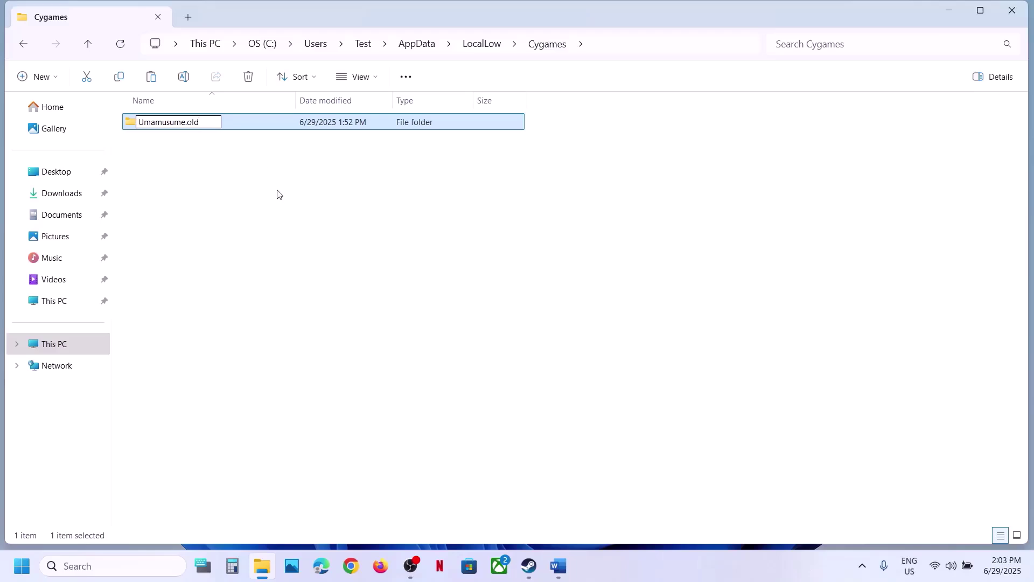
key(Return)
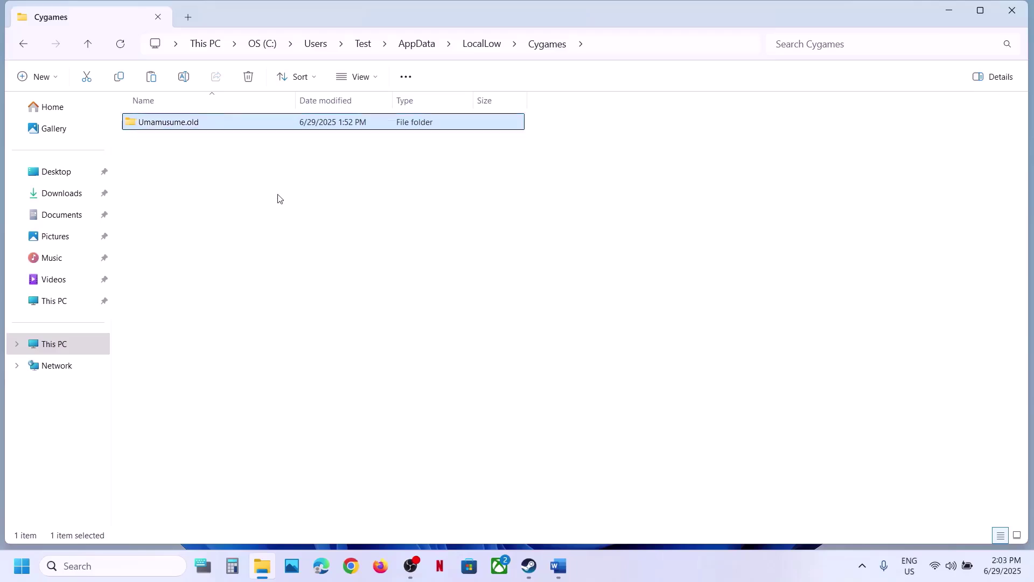
click(581, 415)
- Switch to Word, maximize the document and read the Step 2 notes on uninstalling DMM and repairing game data
click(561, 555)
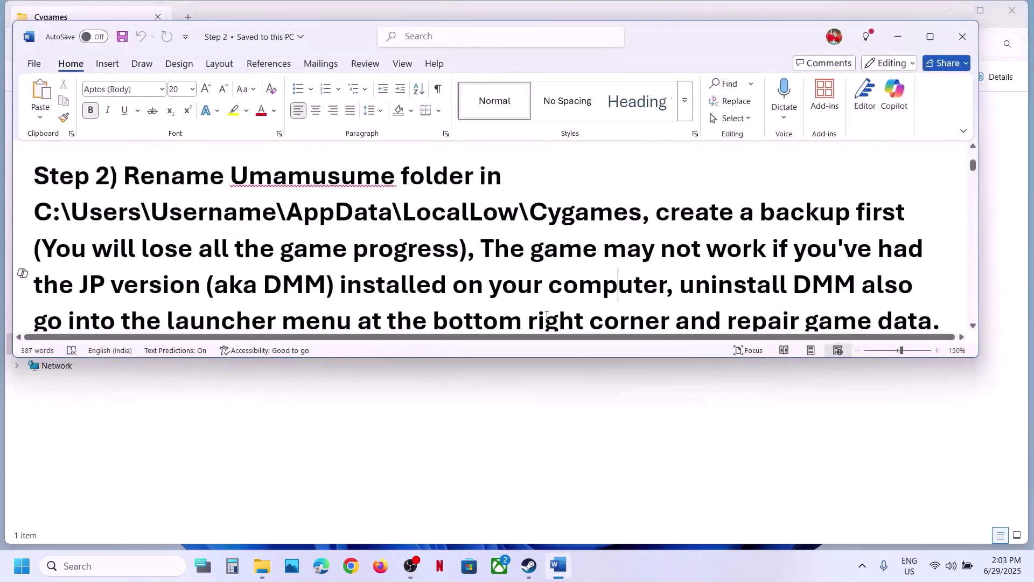
click(941, 33)
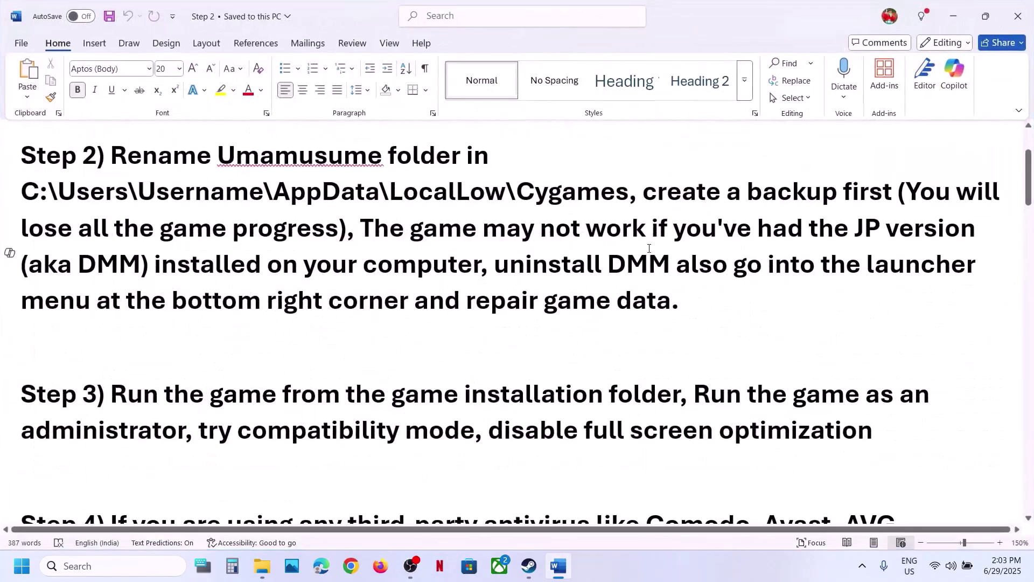
scroll(649, 246, up, 2)
drag(362, 317, 140, 359)
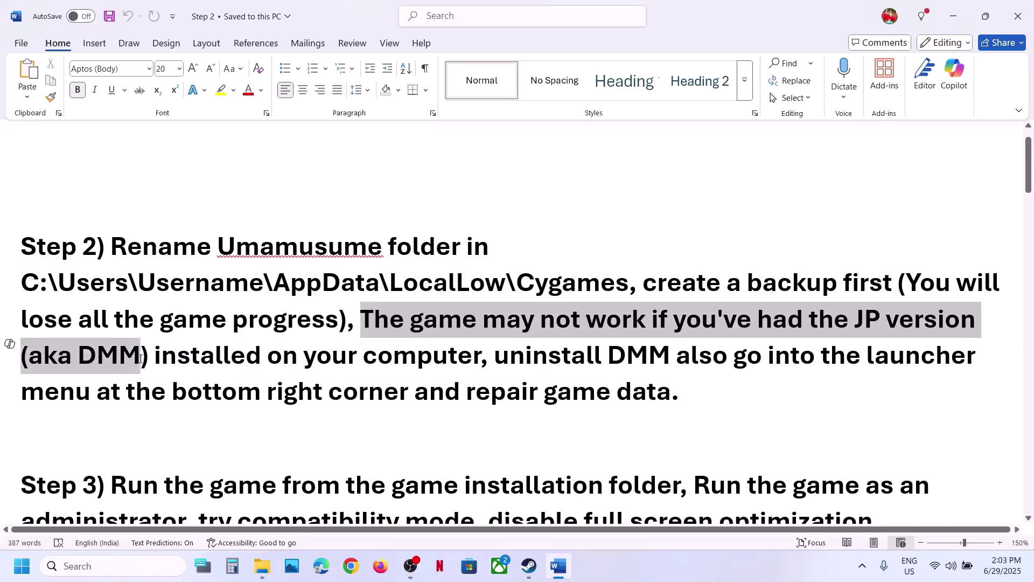
drag(372, 319, 670, 391)
click(640, 398)
- Switch to Steam, run Repair Data from the title-screen menu of Umamusume: Pretty Derby, and close the game
click(528, 566)
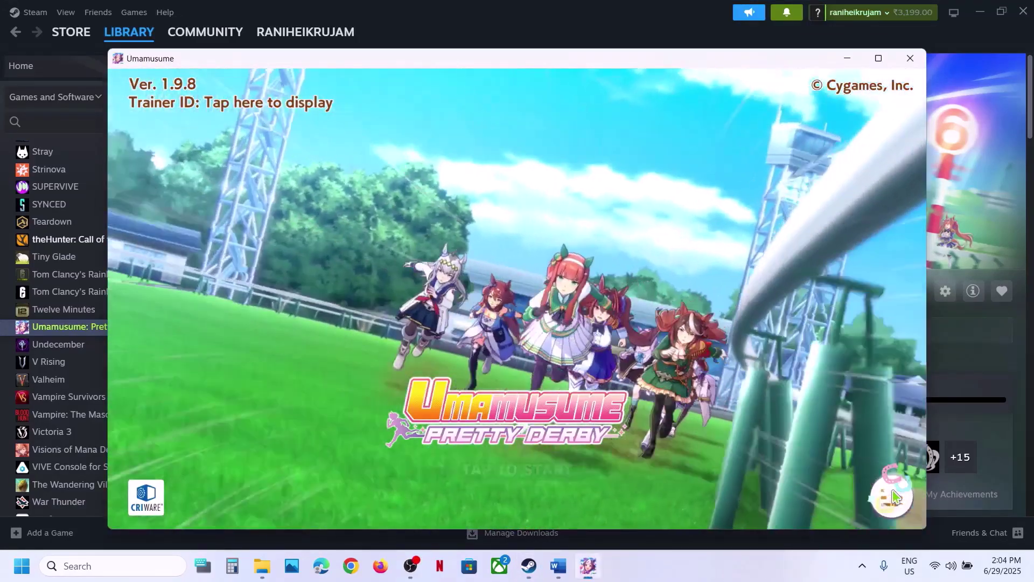
click(892, 500)
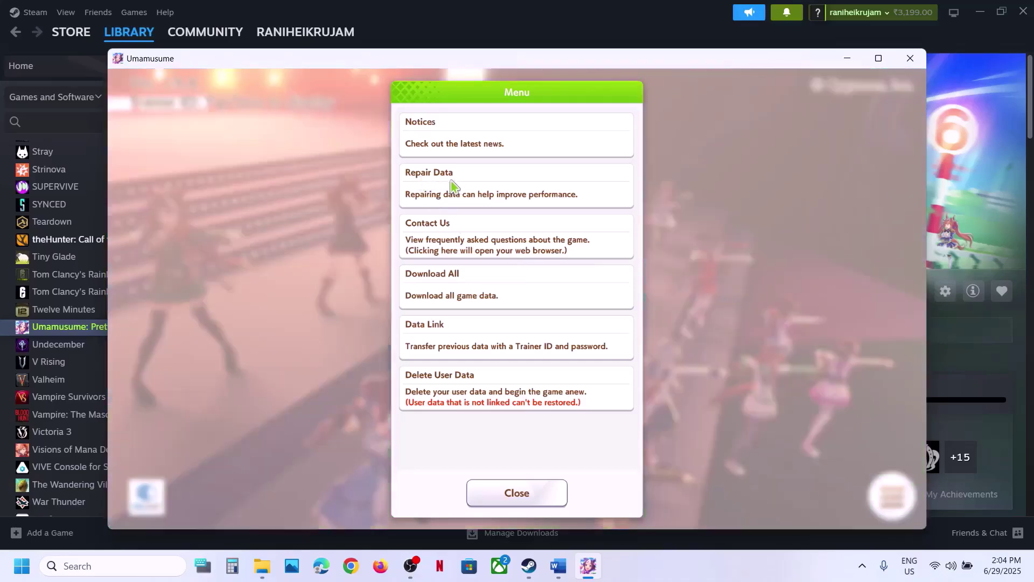
click(466, 196)
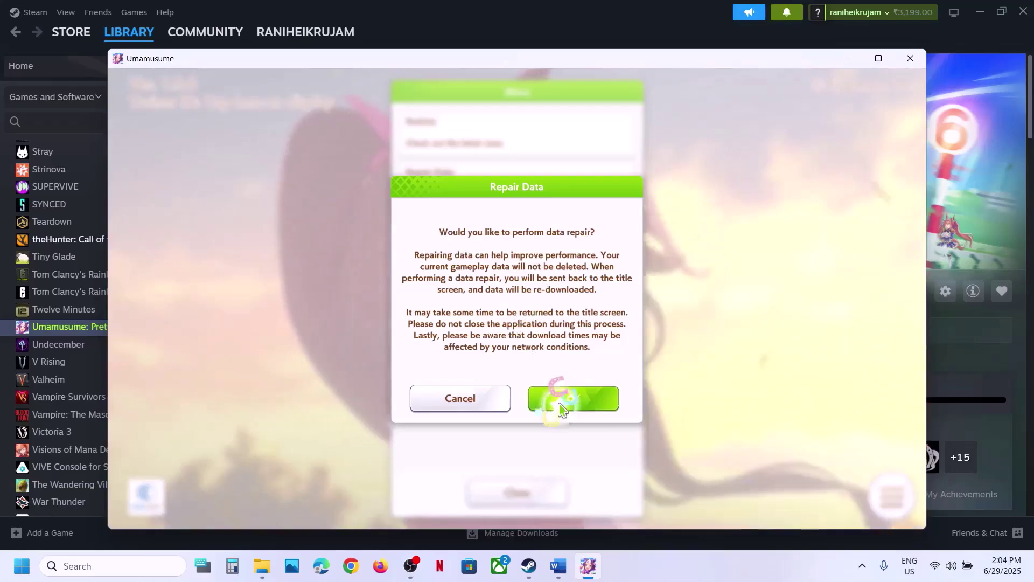
click(571, 396)
click(530, 368)
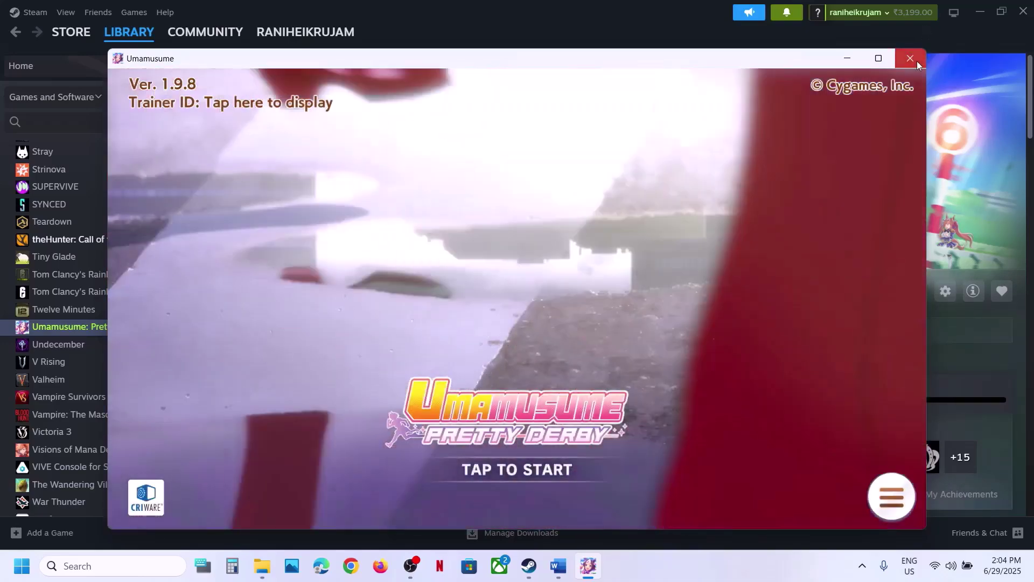
click(917, 61)
- Switch to Word and read Step 3 about running the game from its installation folder
click(558, 569)
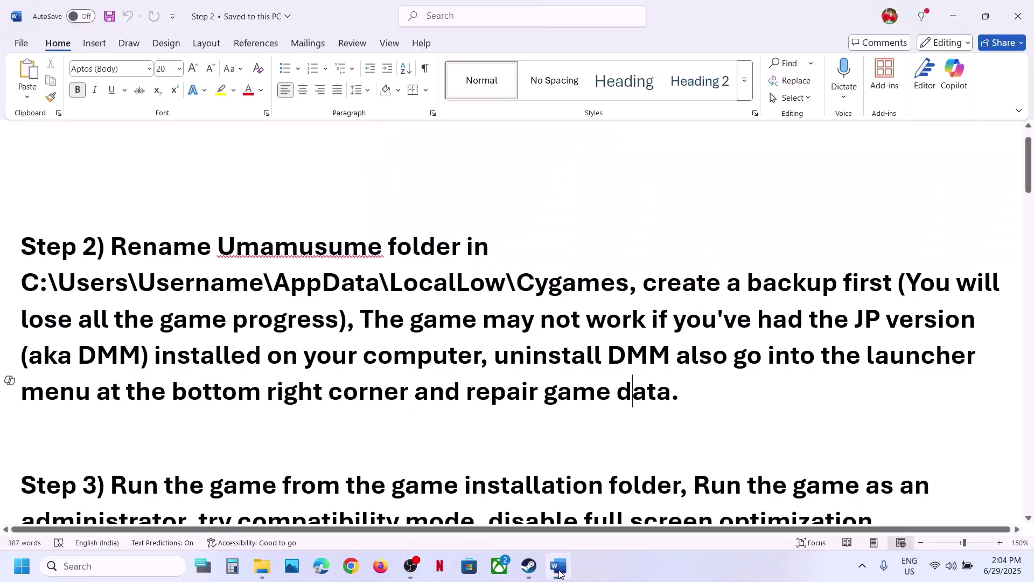
scroll(482, 375, down, 2)
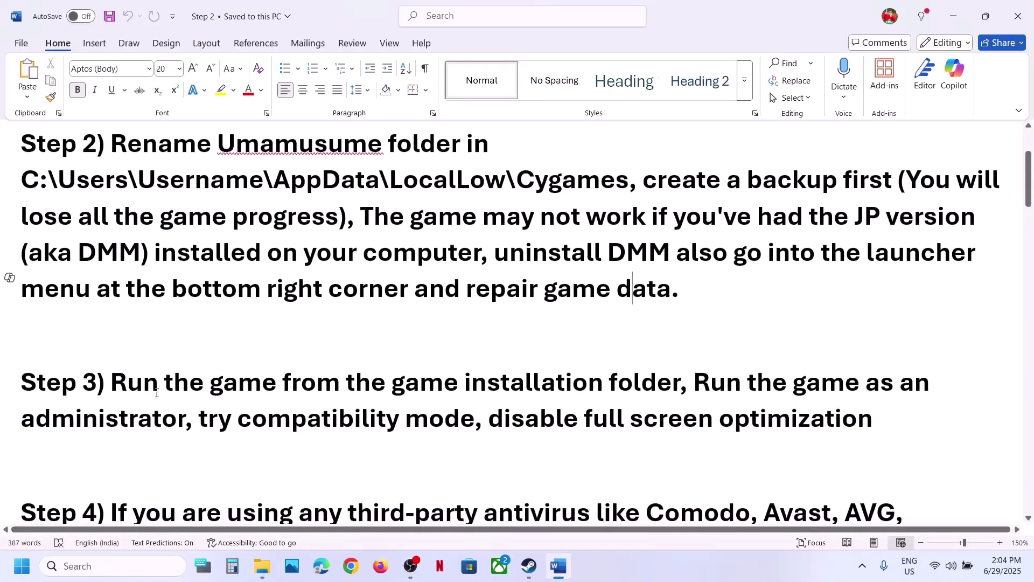
drag(112, 383, 608, 384)
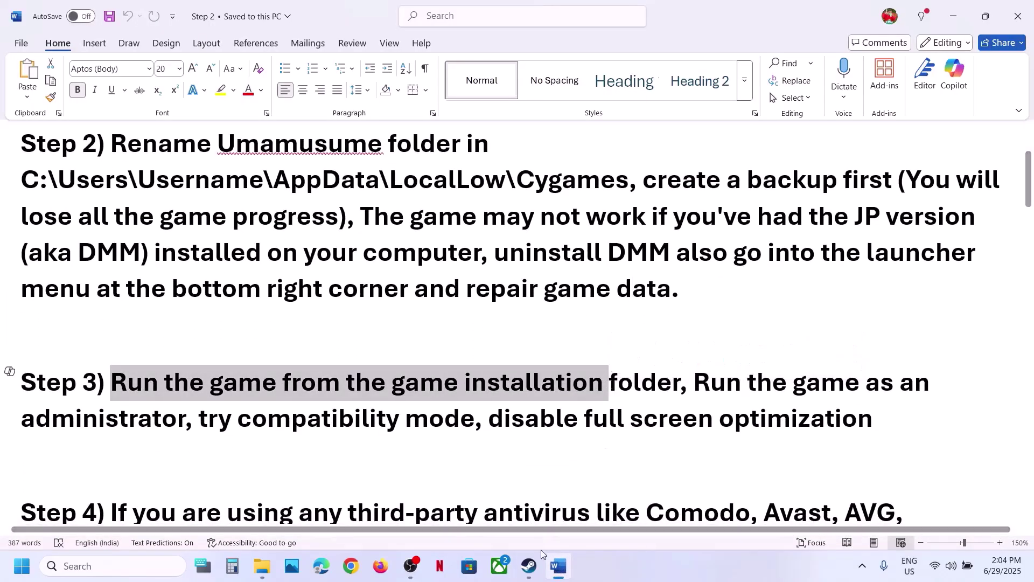
- Switch to Steam and open the local installation folder of Umamusume: Pretty Derby
click(531, 567)
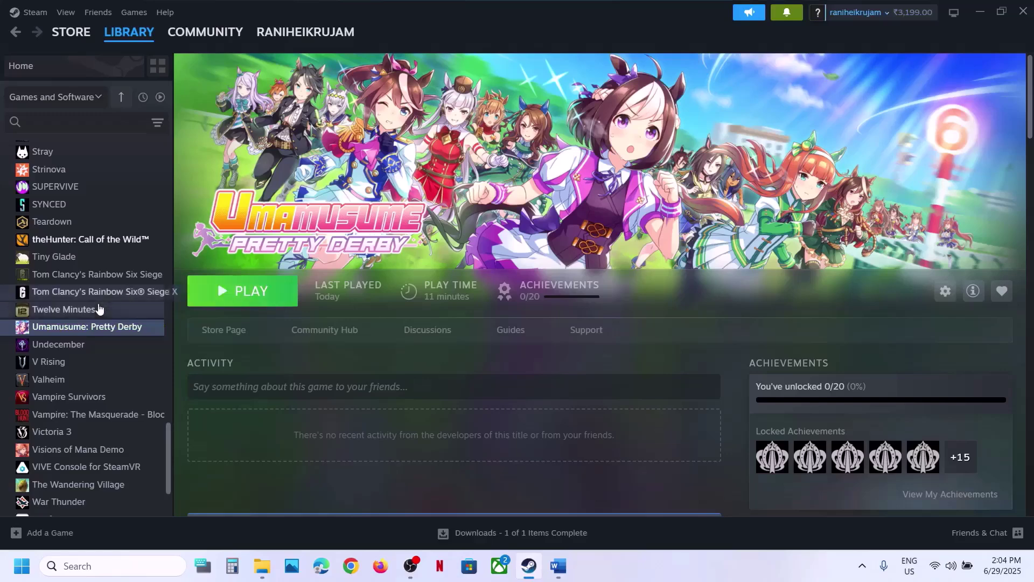
right_click(84, 329)
mouse_move(114, 406)
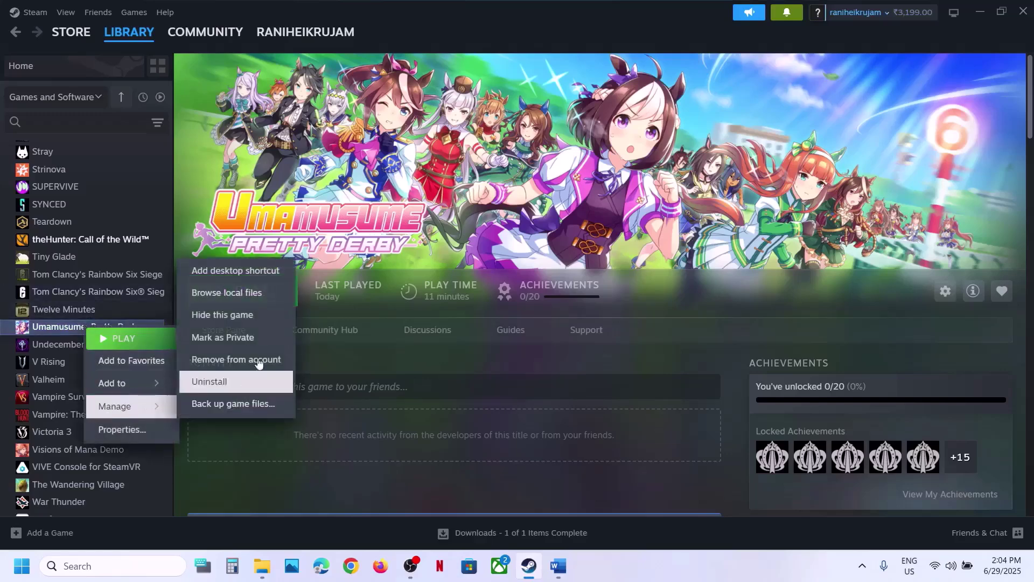
click(236, 295)
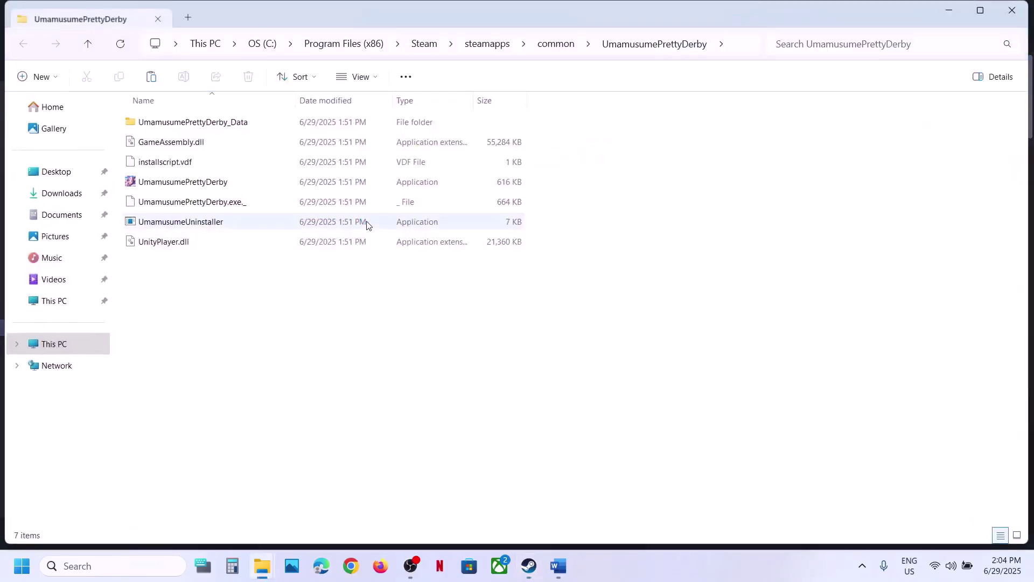
- Set the UmamusumePrettyDerby application to run as an administrator in its compatibility properties and apply the change
click(204, 183)
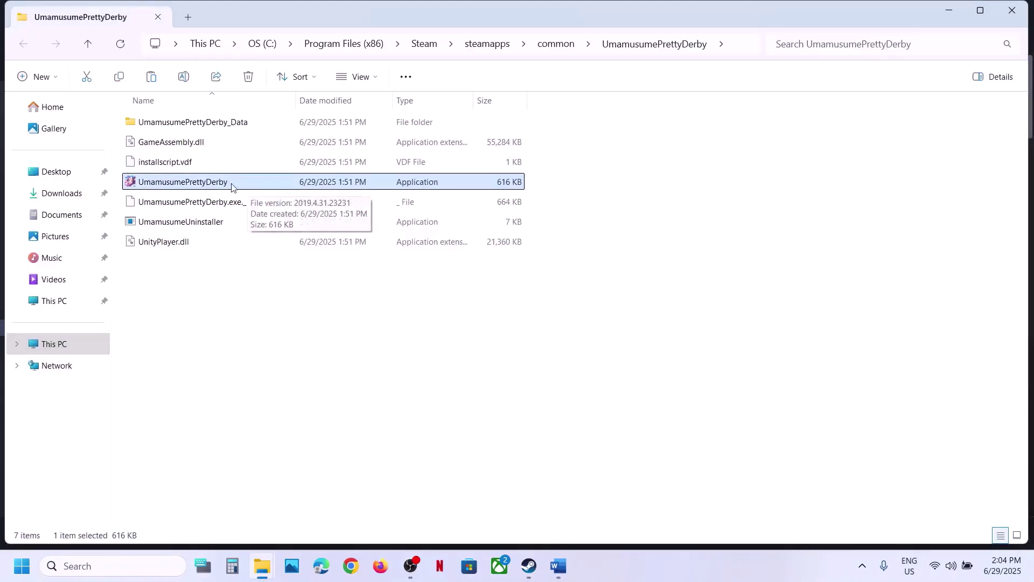
right_click(232, 187)
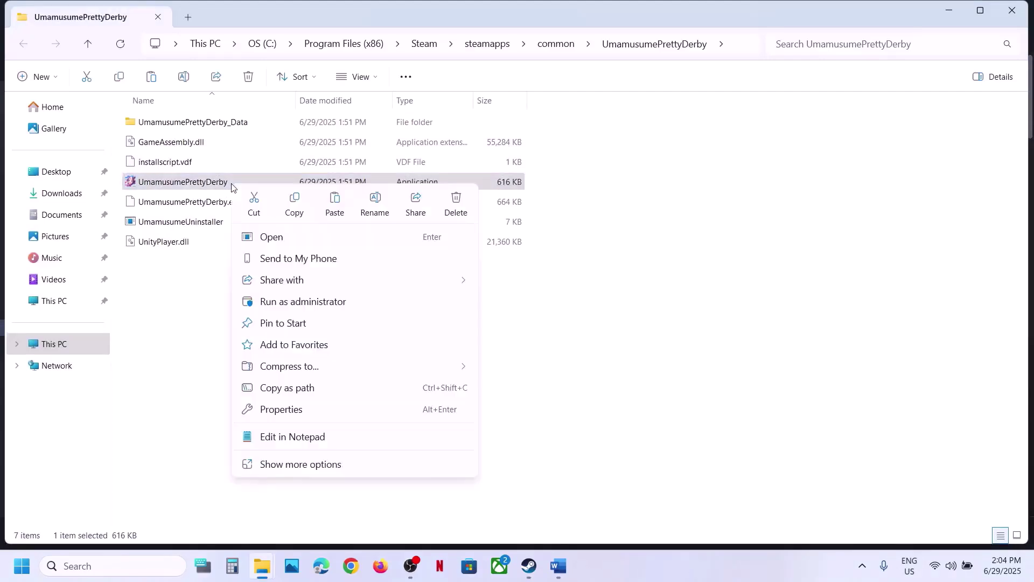
click(295, 411)
click(367, 214)
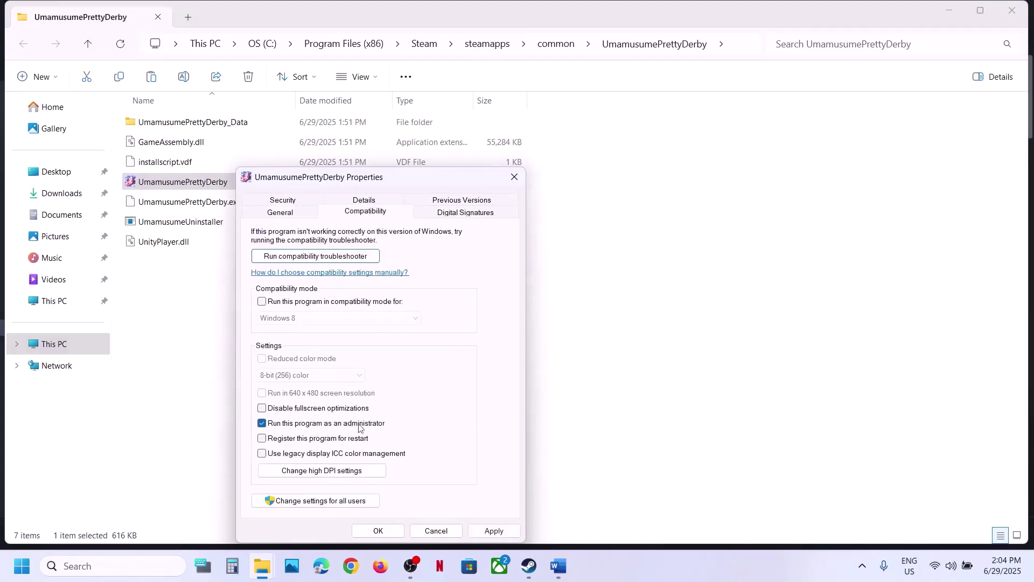
click(488, 531)
click(378, 531)
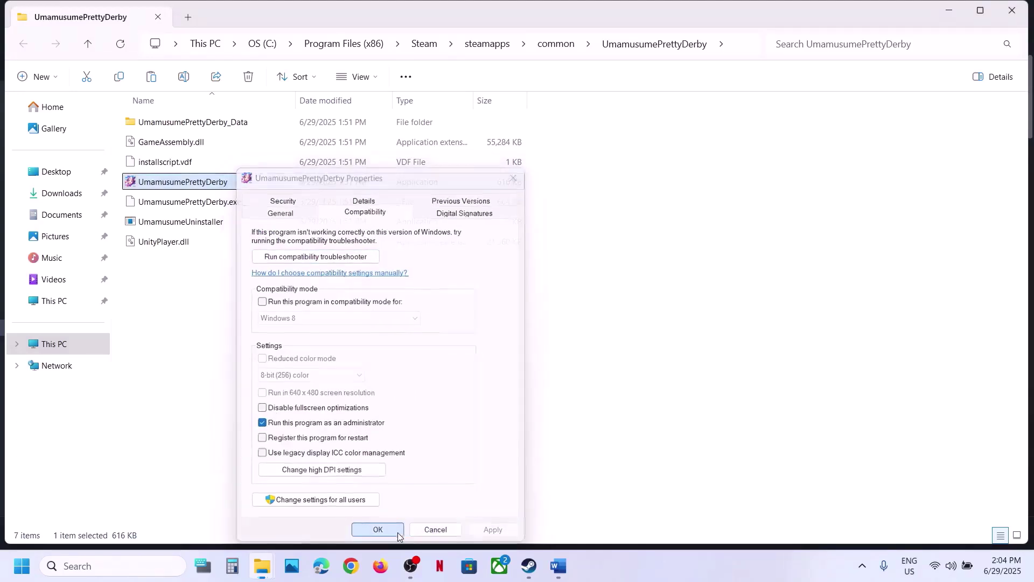
- In the UmamusumePrettyDerby application's properties, enable compatibility mode for Windows 7, disable fullscreen optimizations, and apply the settings
right_click(221, 186)
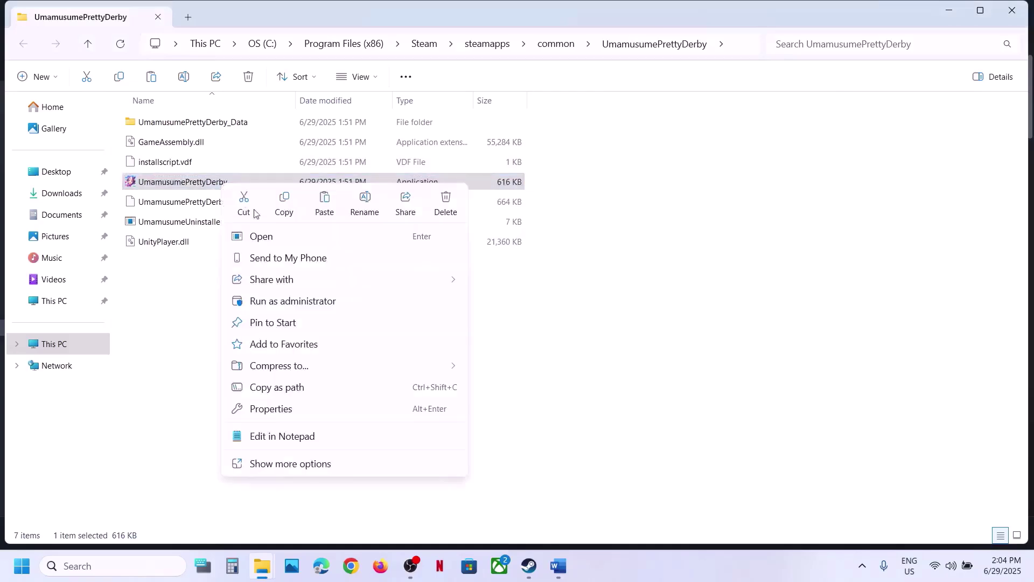
click(285, 409)
click(362, 219)
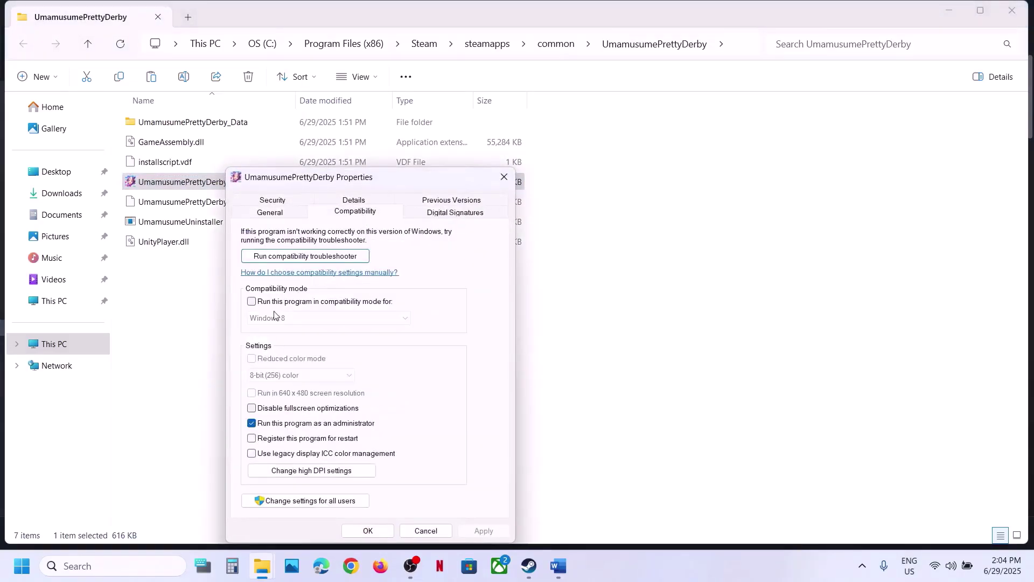
click(250, 303)
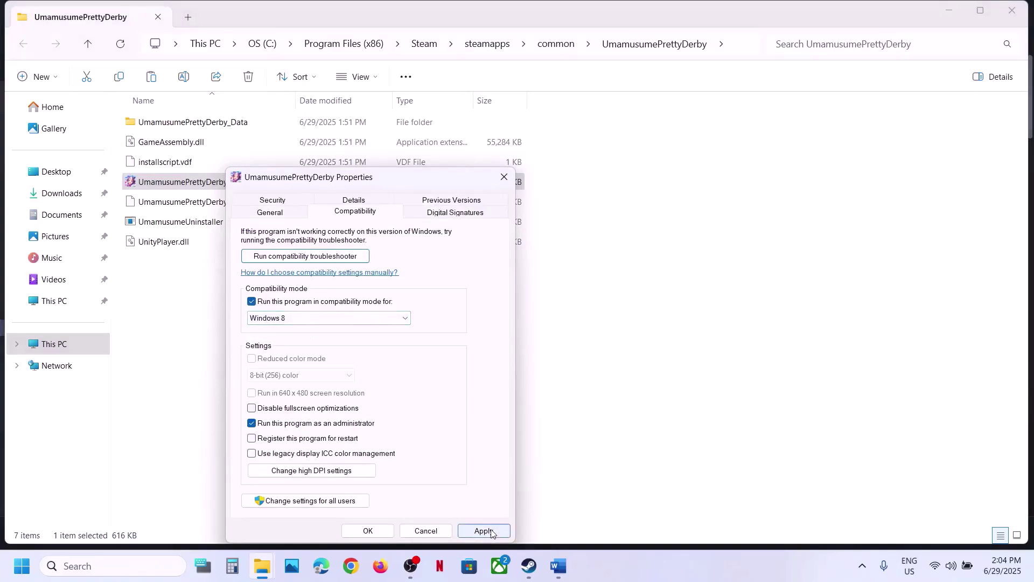
click(336, 319)
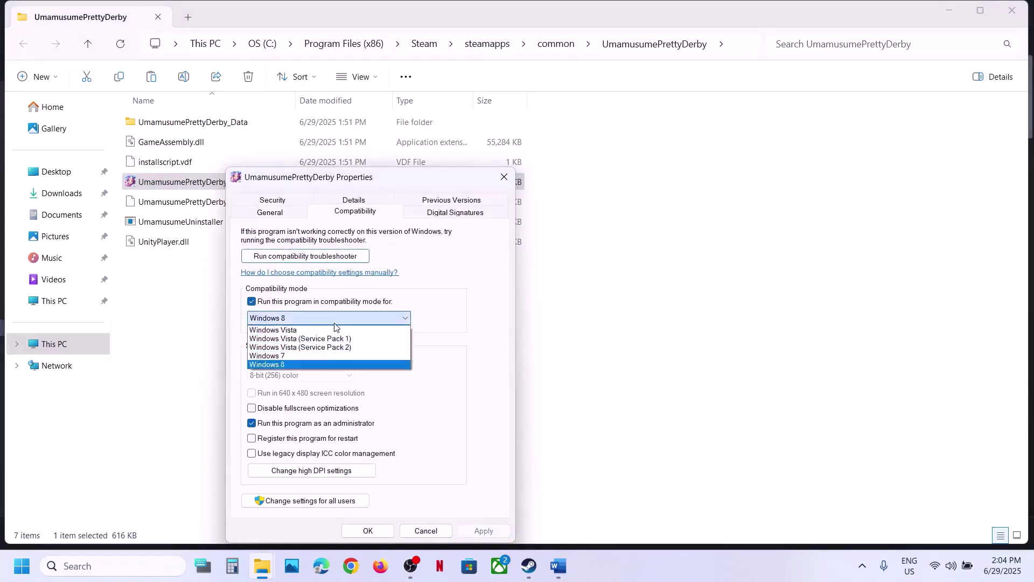
click(290, 356)
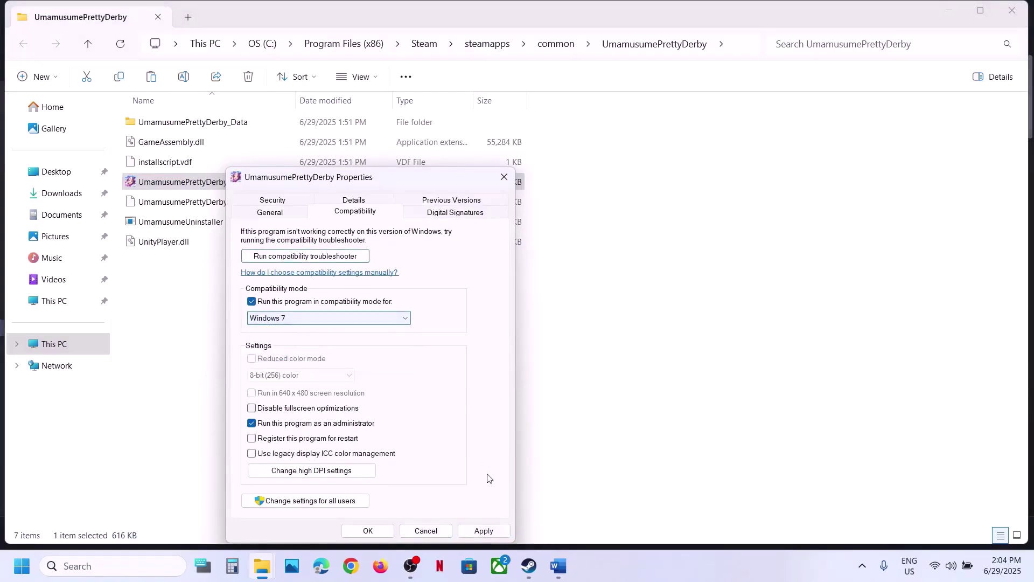
click(493, 532)
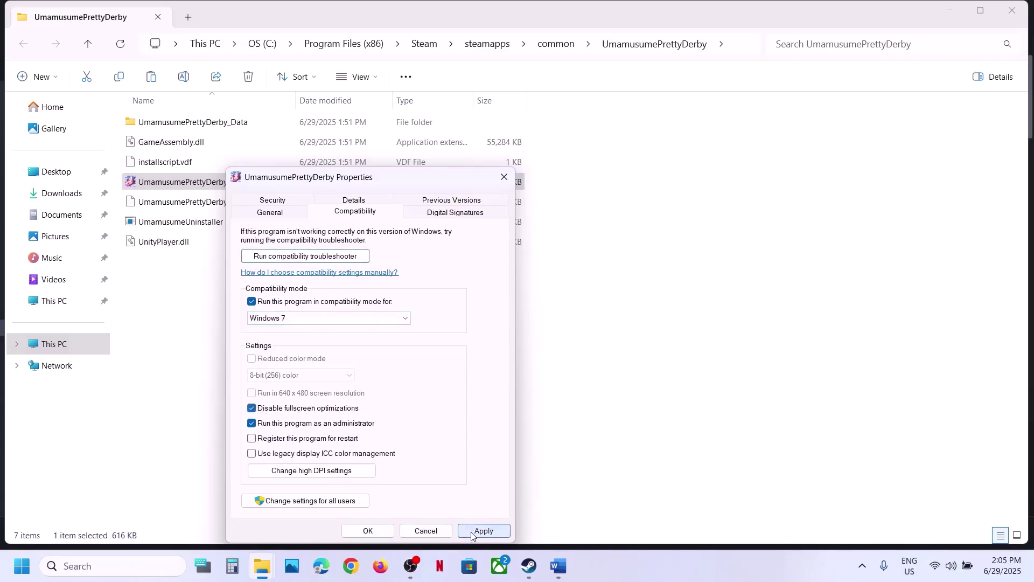
click(369, 530)
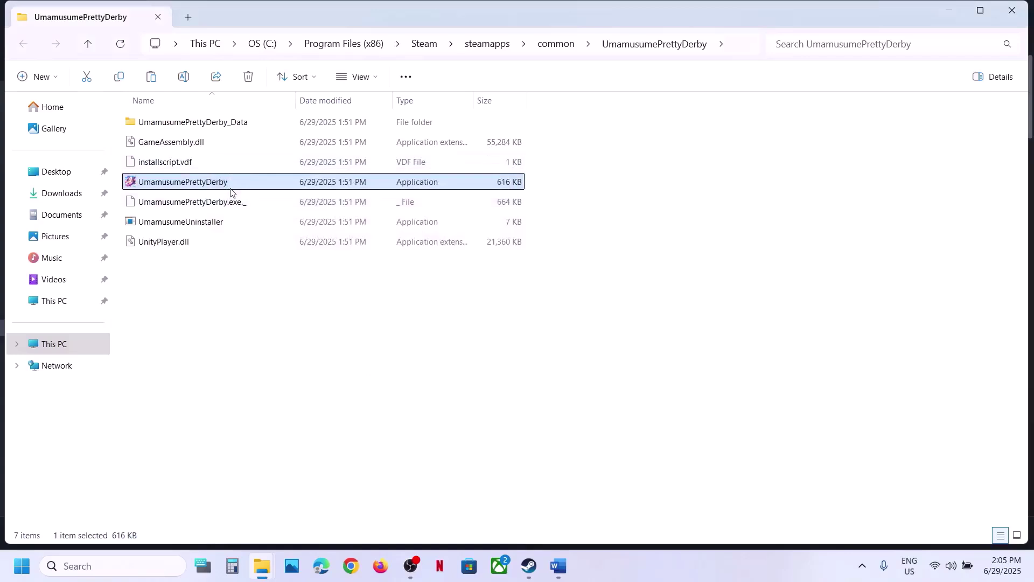
- Reopen the UmamusumePrettyDerby application's compatibility properties, turn off compatibility mode, and apply the change
right_click(231, 187)
click(294, 410)
click(357, 213)
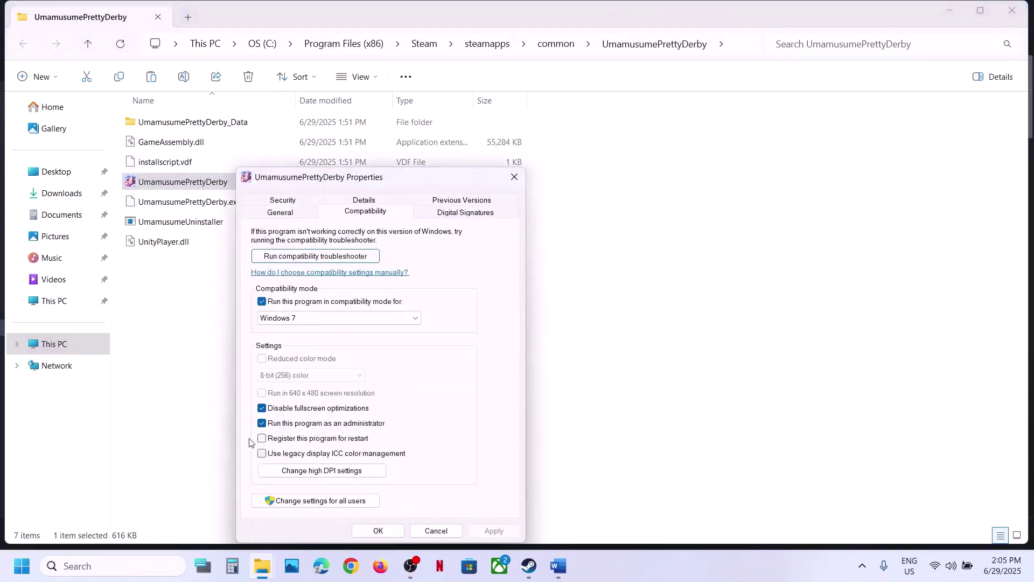
click(261, 302)
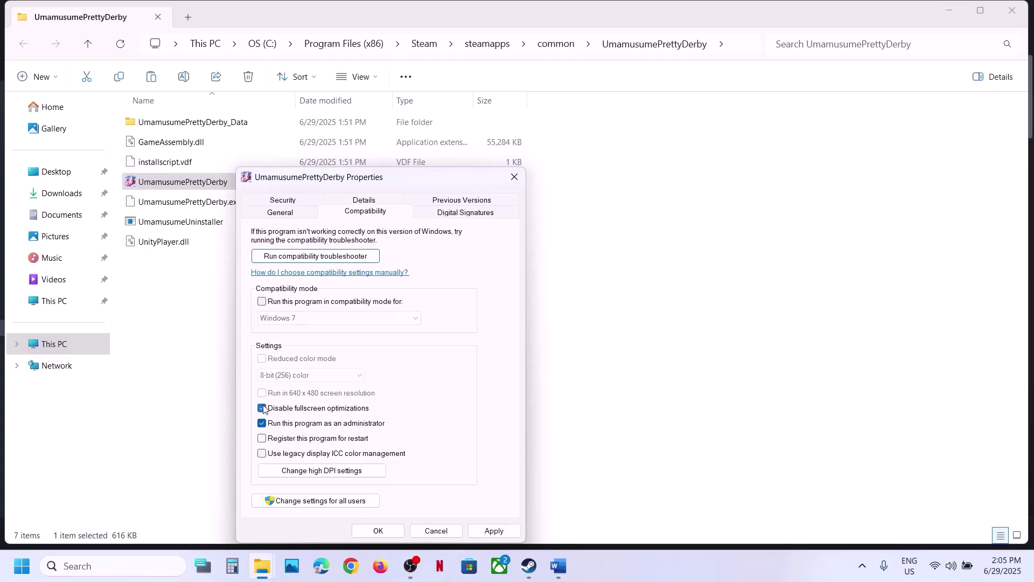
click(494, 531)
click(378, 531)
- Switch to Word and read Step 4 about allowing the game exe through antivirus programs and Windows Security
click(529, 566)
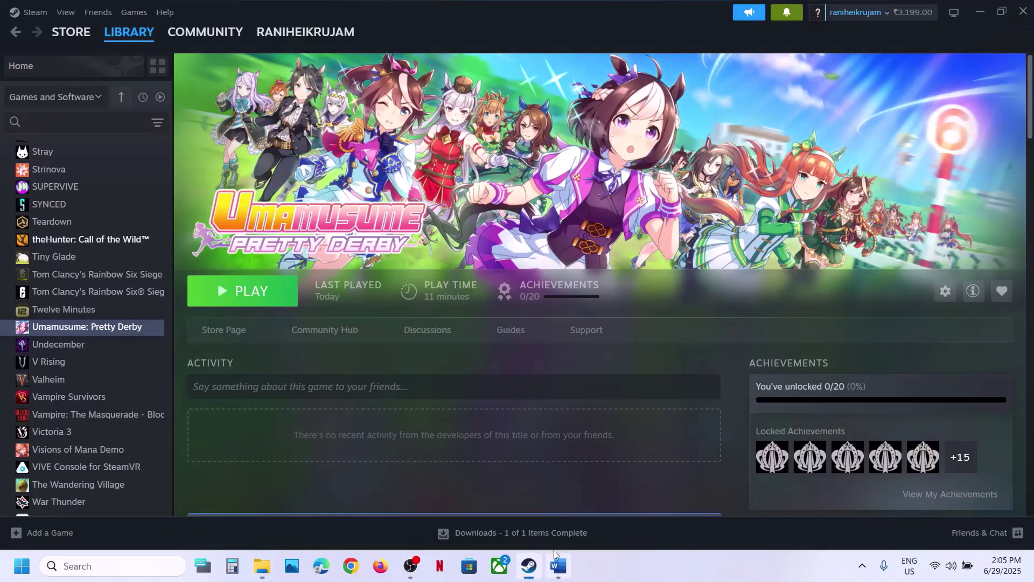
click(559, 566)
scroll(429, 308, down, 5)
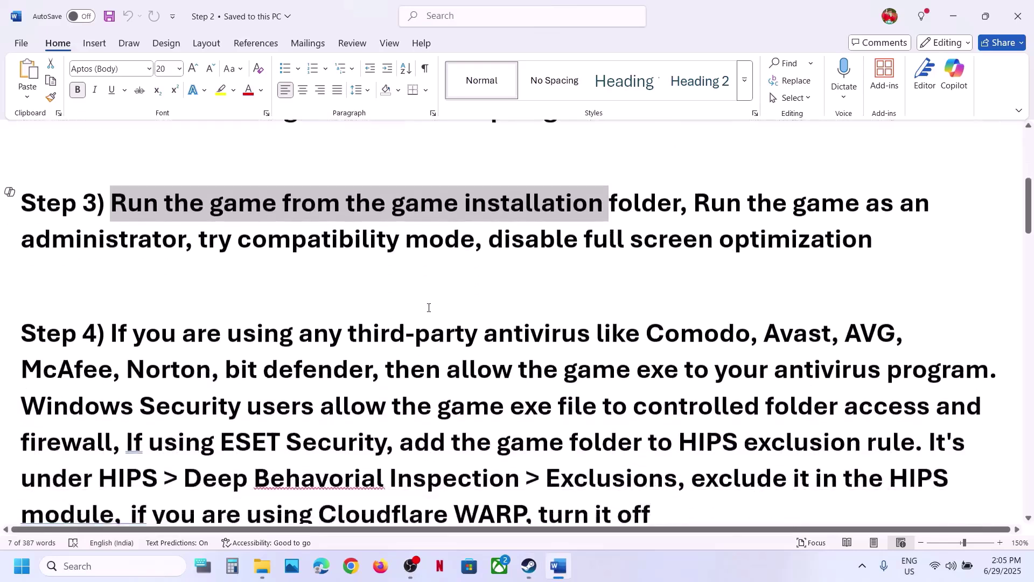
scroll(429, 308, up, 2)
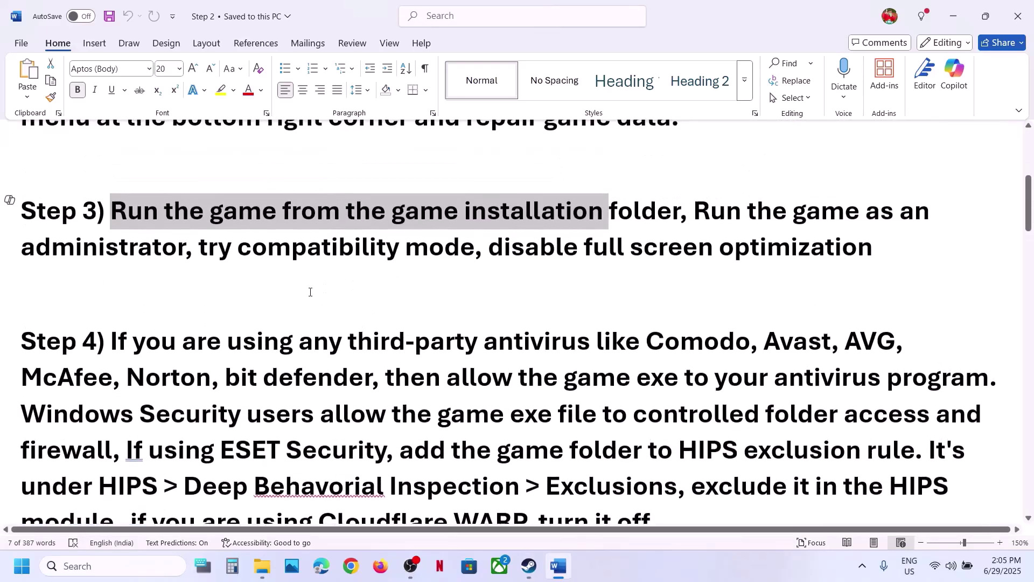
scroll(535, 260, down, 1)
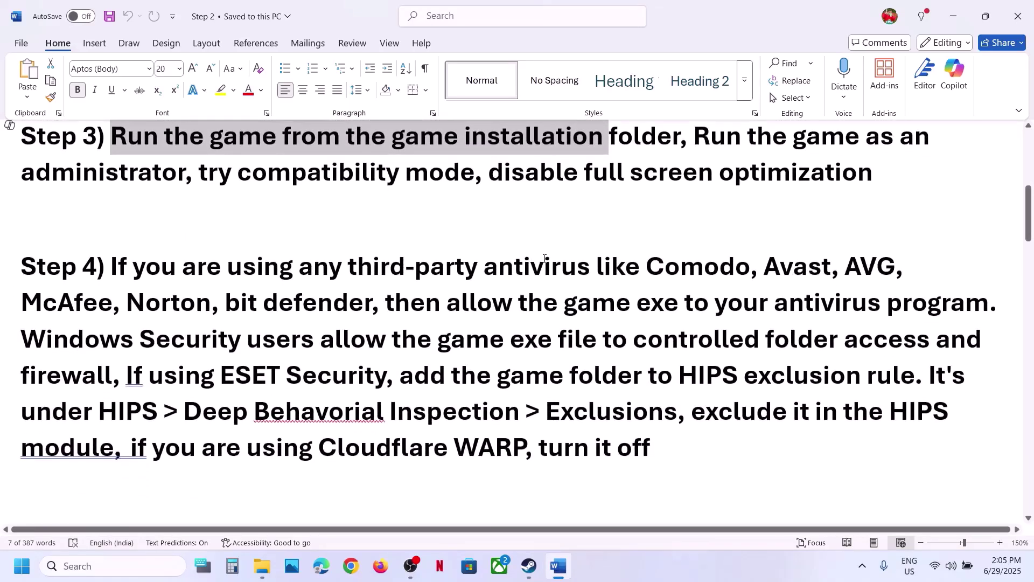
drag(545, 259, 508, 305)
click(508, 305)
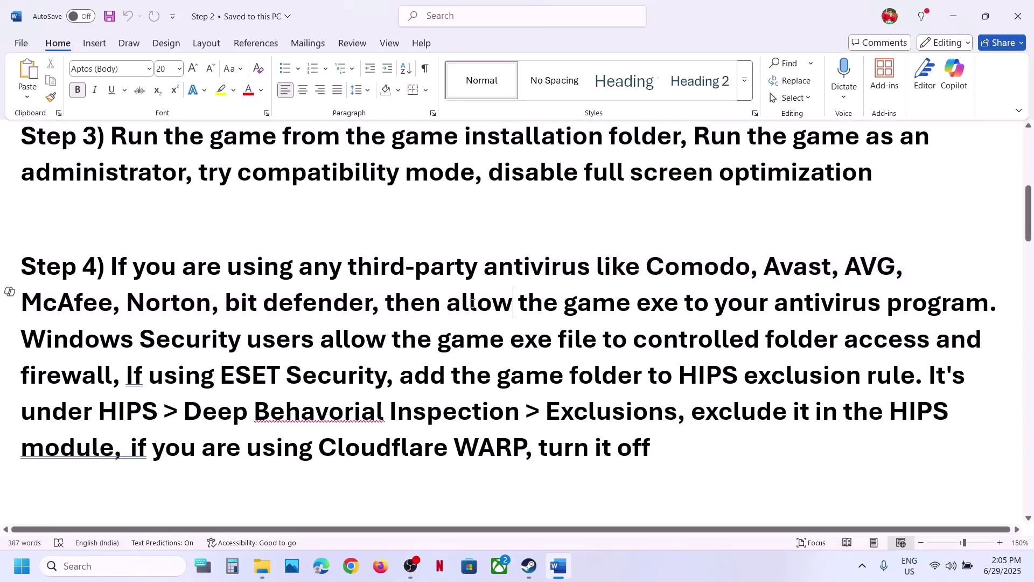
drag(472, 306, 654, 311)
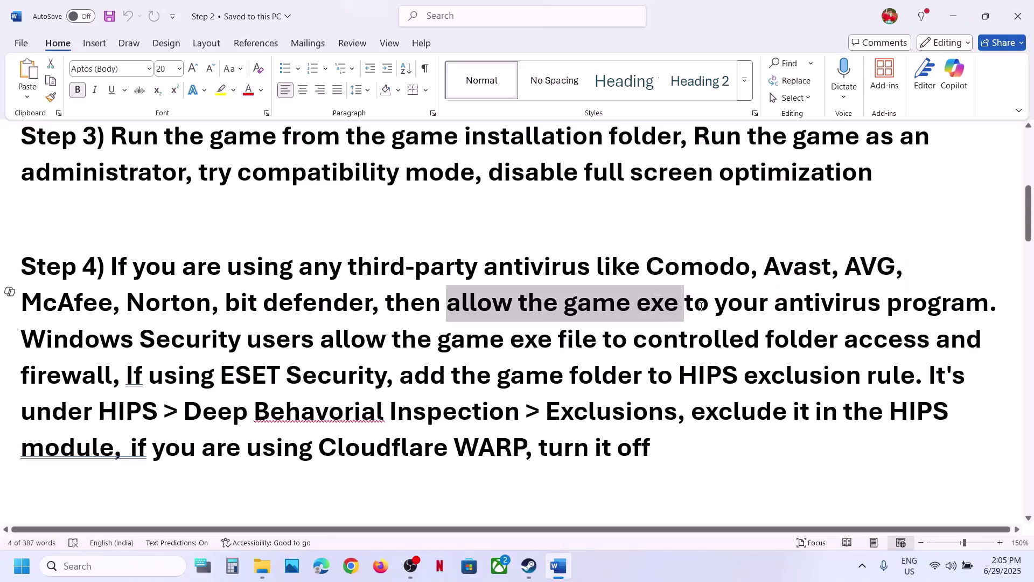
drag(689, 306, 243, 334)
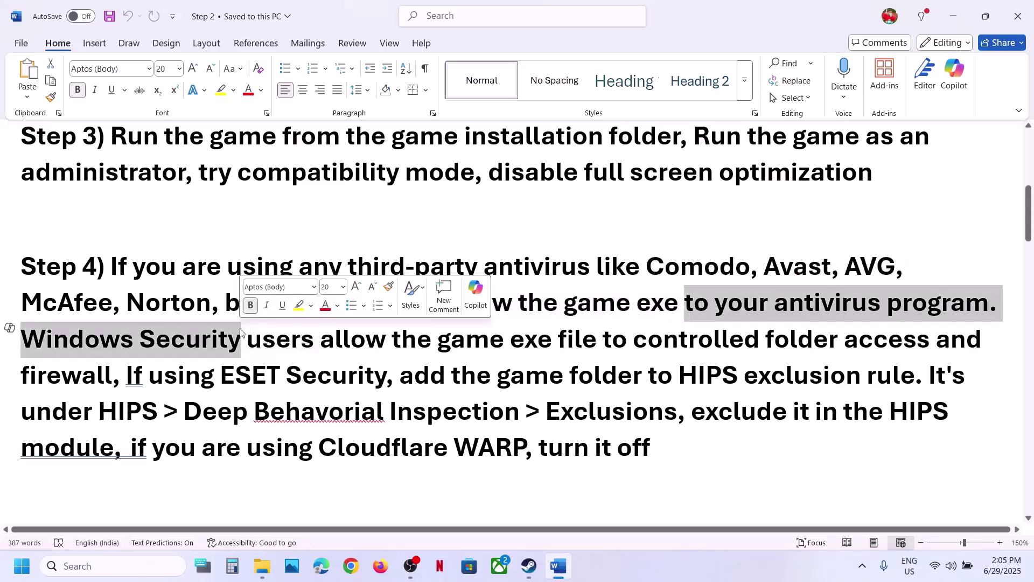
click(243, 334)
drag(86, 338, 211, 343)
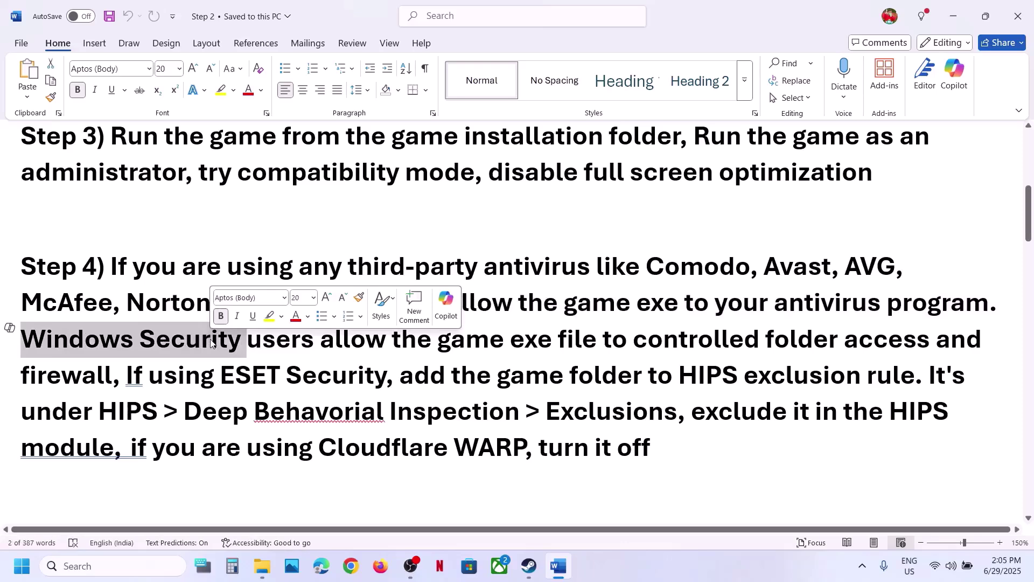
- Open Windows Settings and go through Privacy & security to Windows Security's Virus & threat protection
key(super+i)
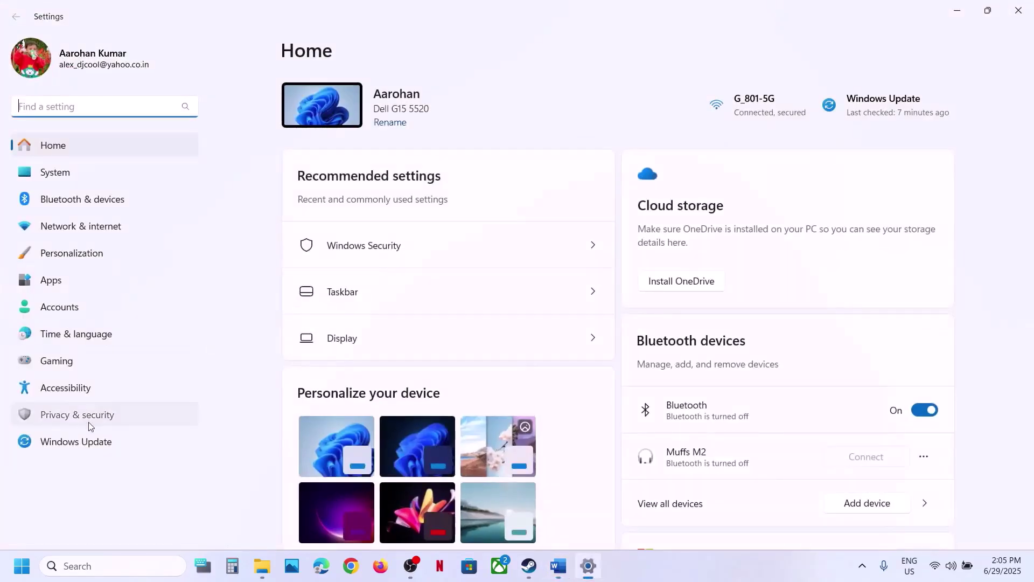
click(86, 416)
click(383, 122)
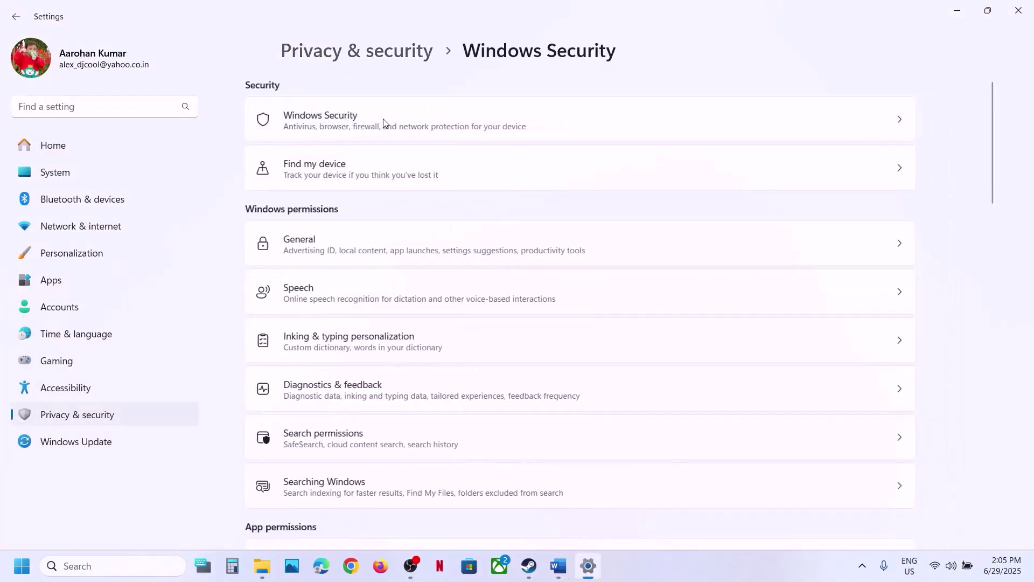
scroll(402, 229, down, 1)
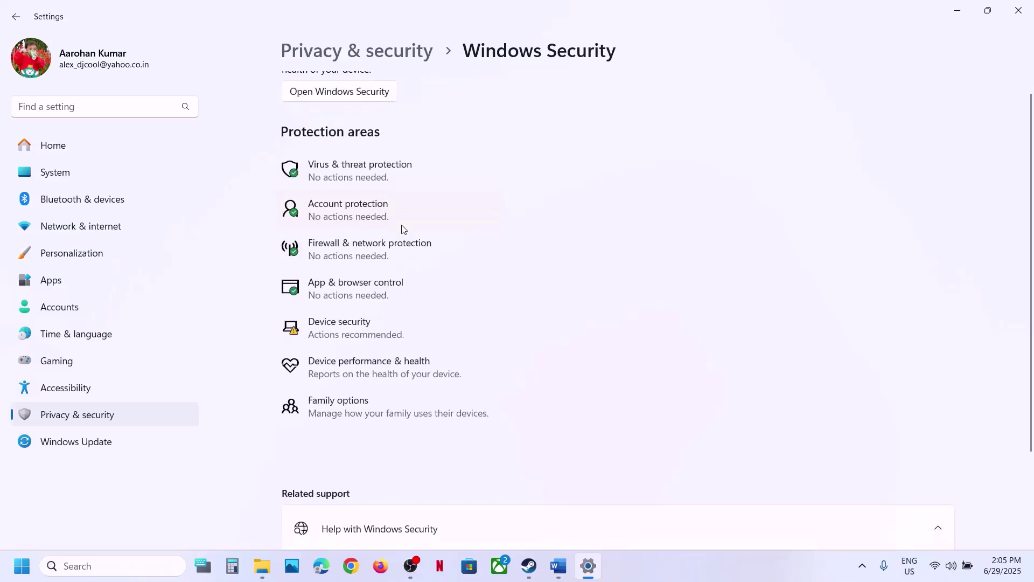
click(350, 179)
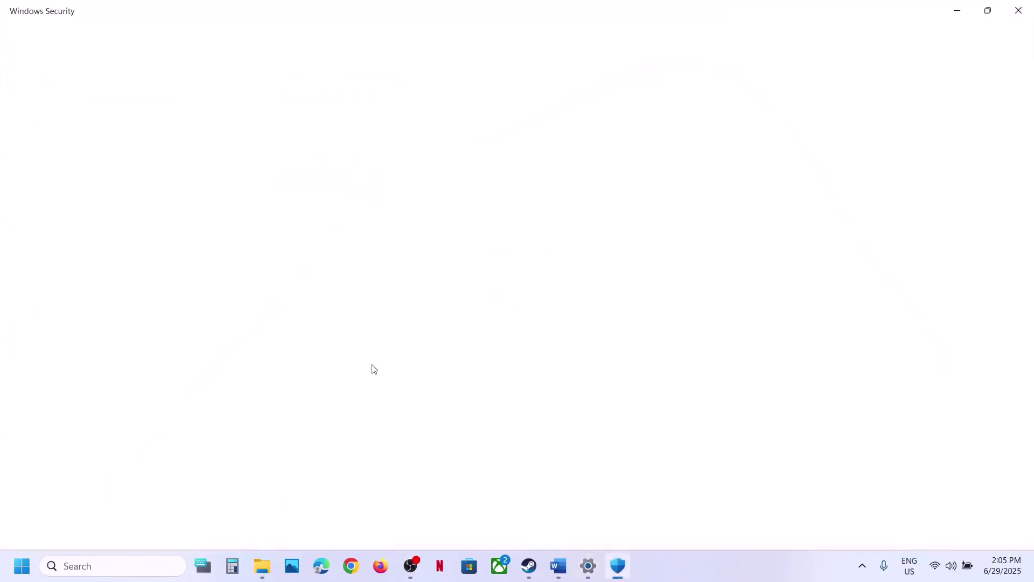
- Open the list of apps allowed through Controlled folder access under Ransomware protection, approving the permission request
scroll(374, 369, down, 3)
scroll(375, 369, up, 1)
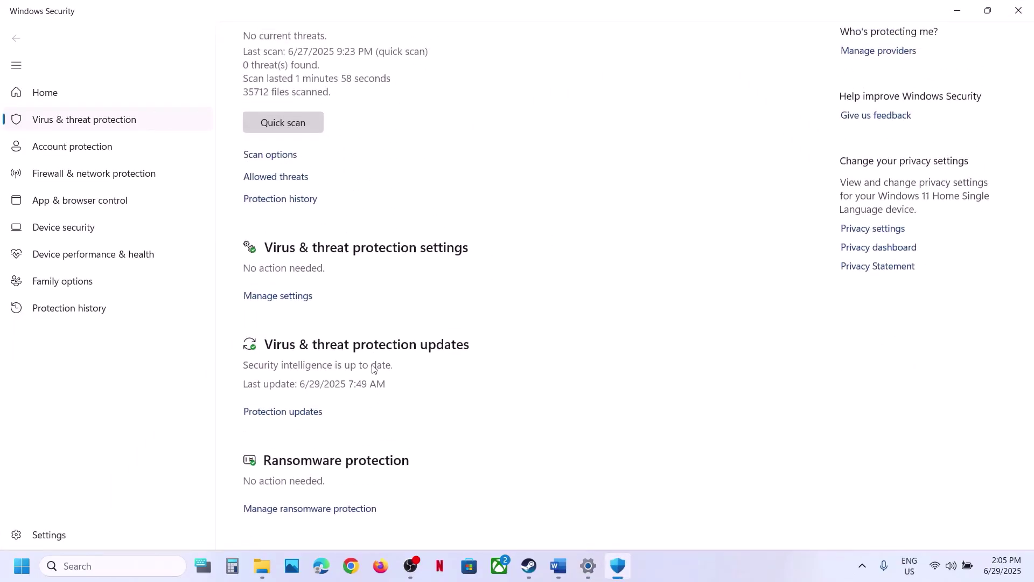
click(326, 516)
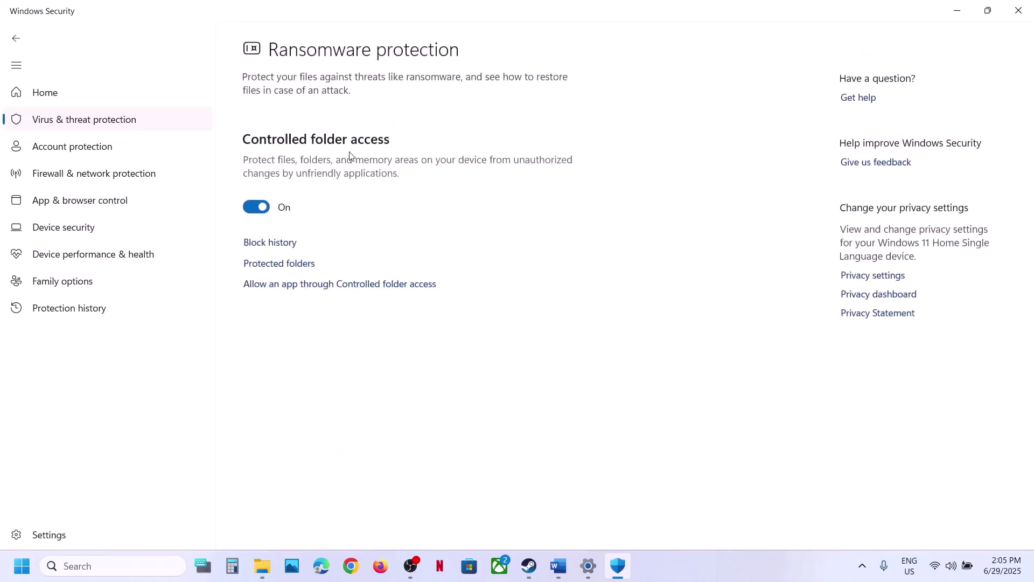
click(317, 285)
click(445, 390)
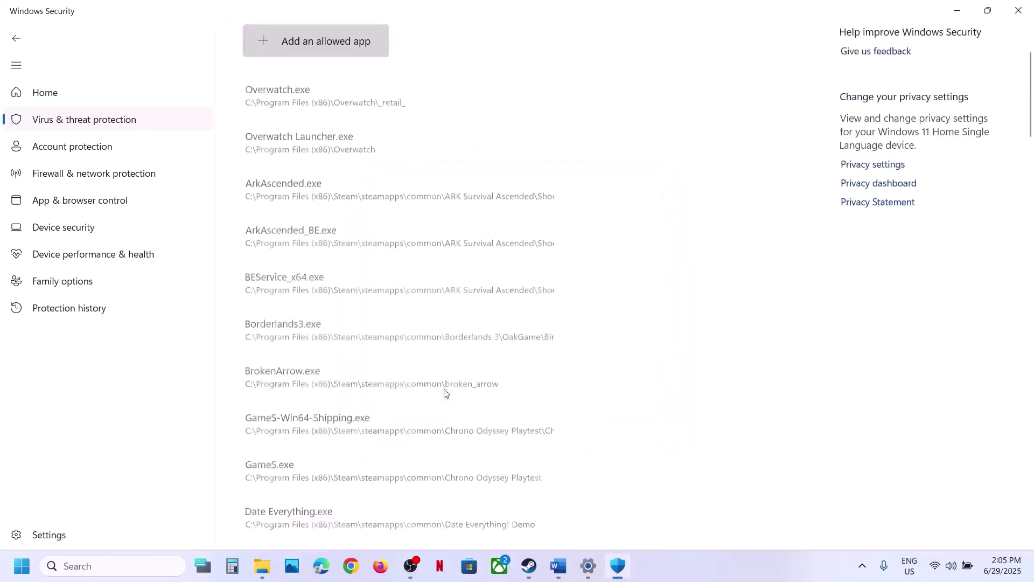
- Add the UmamusumePrettyDerby application from Steam's steamapps\common\UmamusumePrettyDerby folder to the apps allowed through Controlled folder access
click(326, 51)
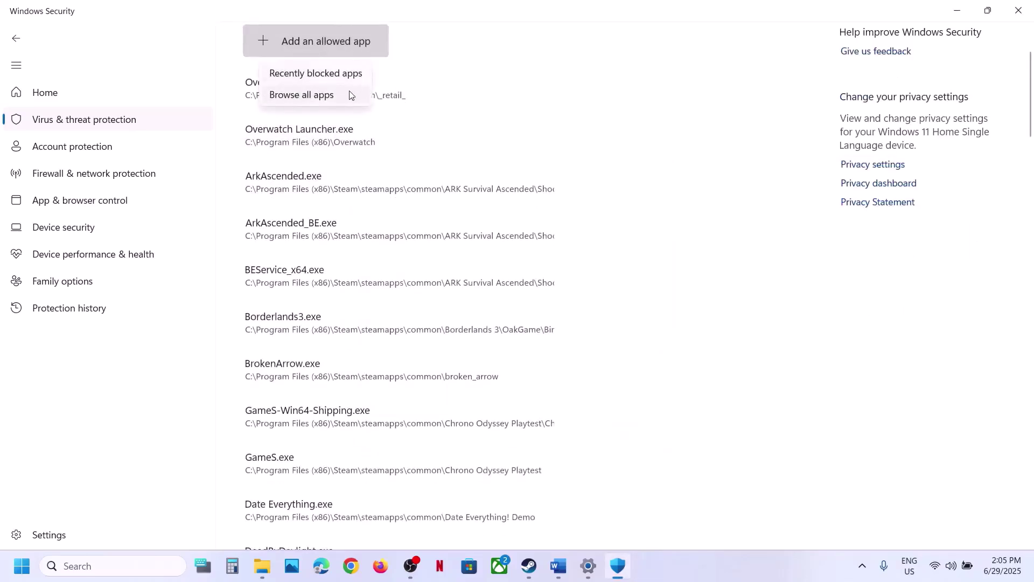
click(302, 95)
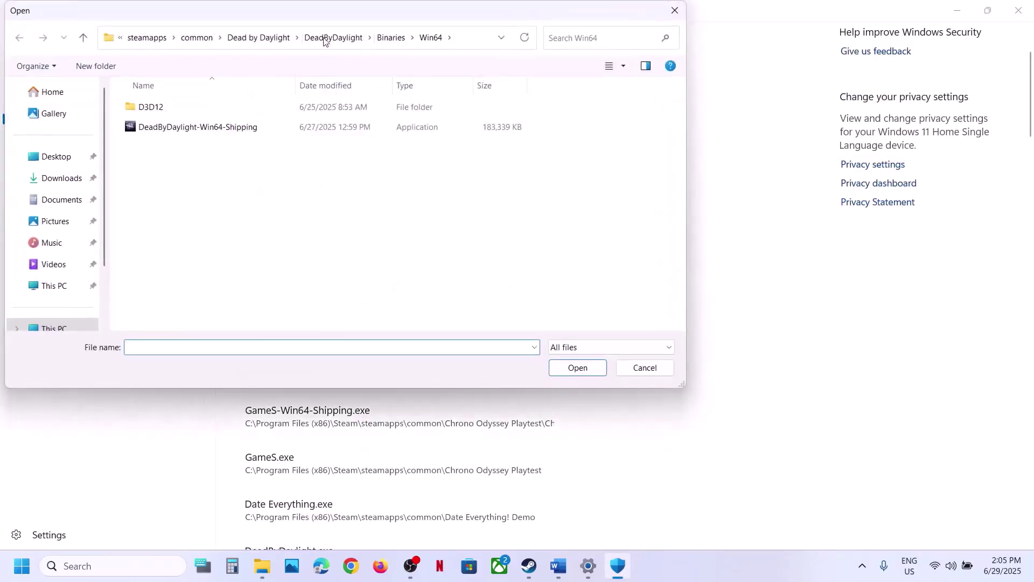
click(199, 38)
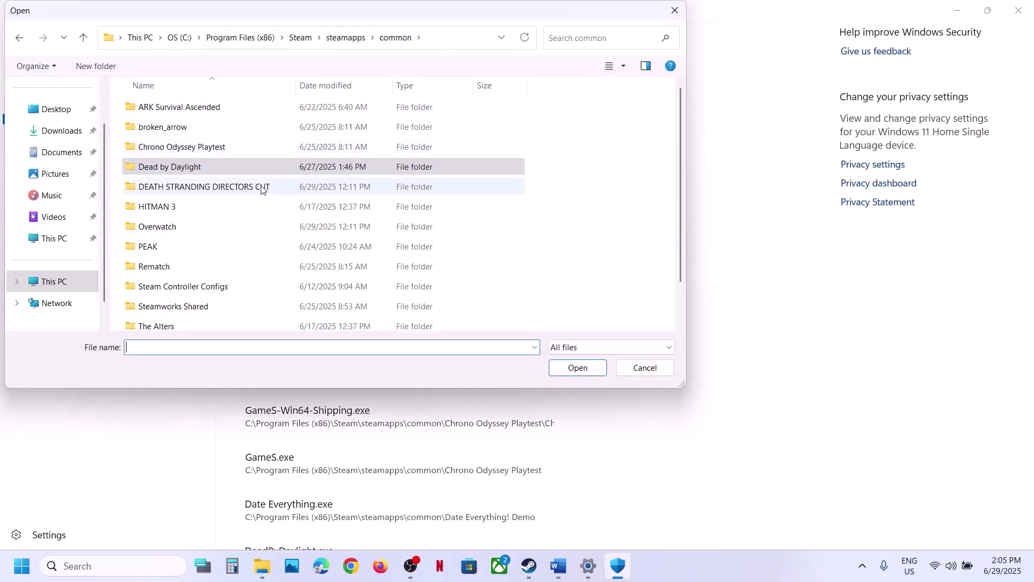
scroll(261, 189, down, 1)
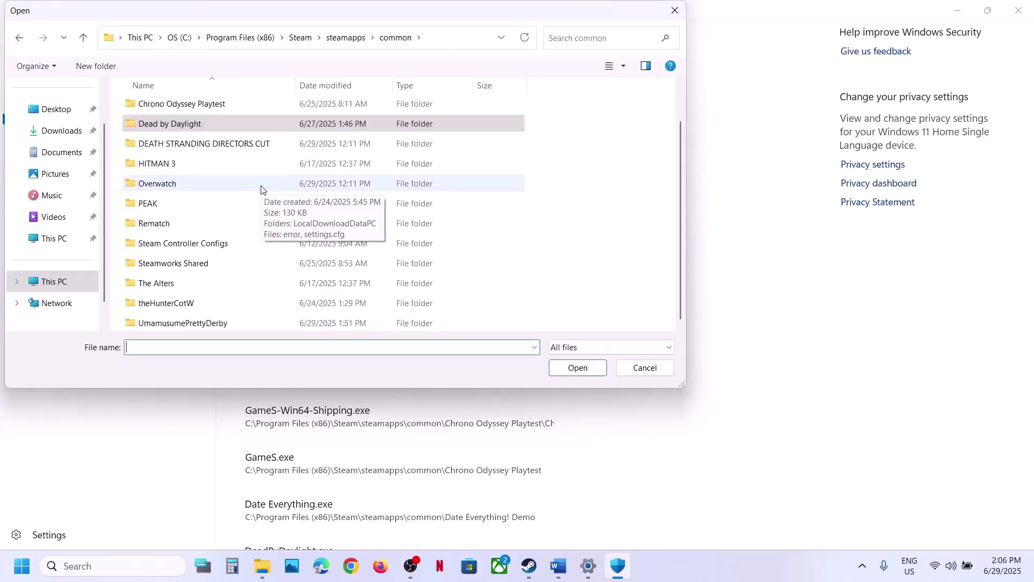
double_click(191, 323)
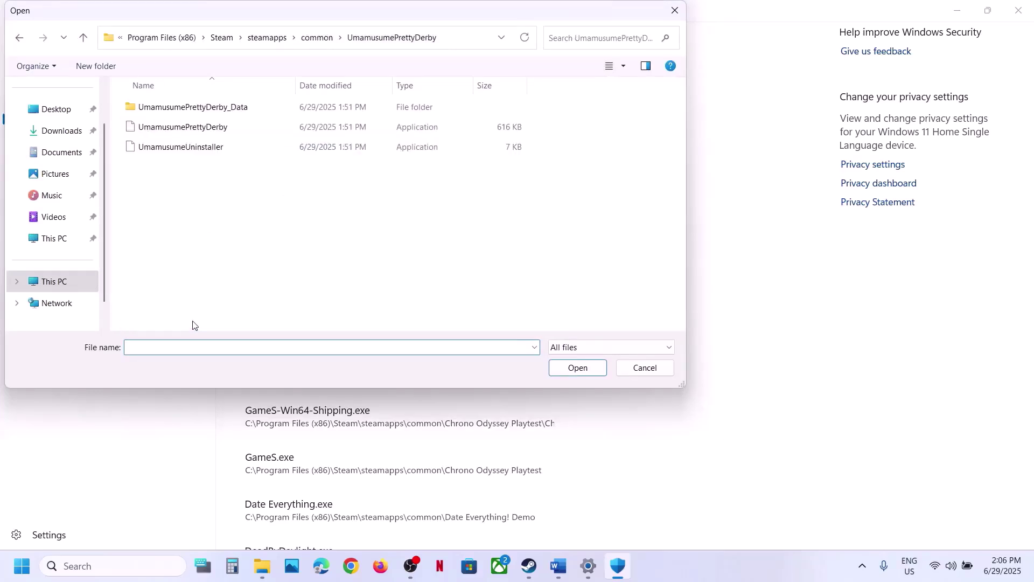
click(456, 44)
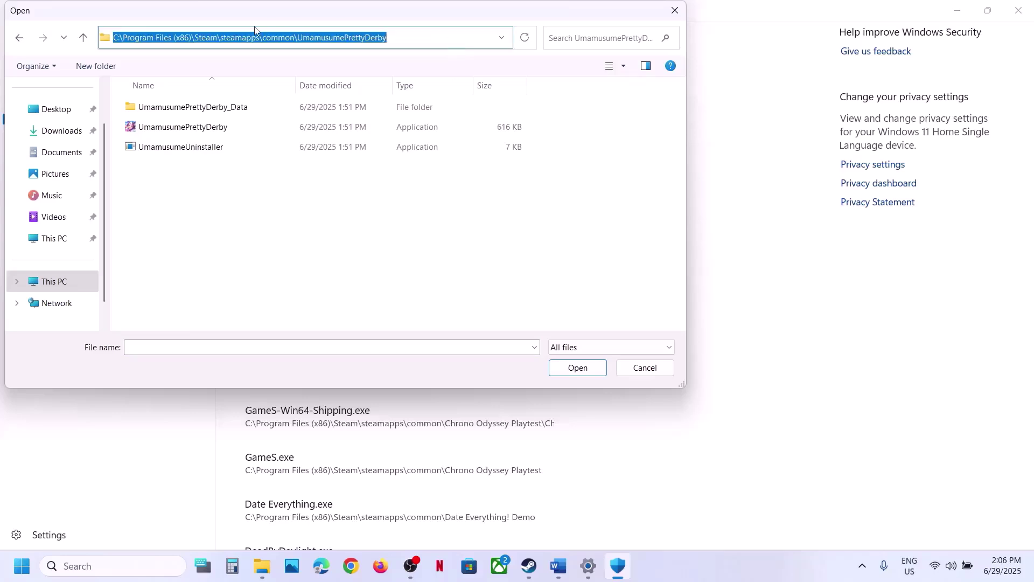
click(178, 136)
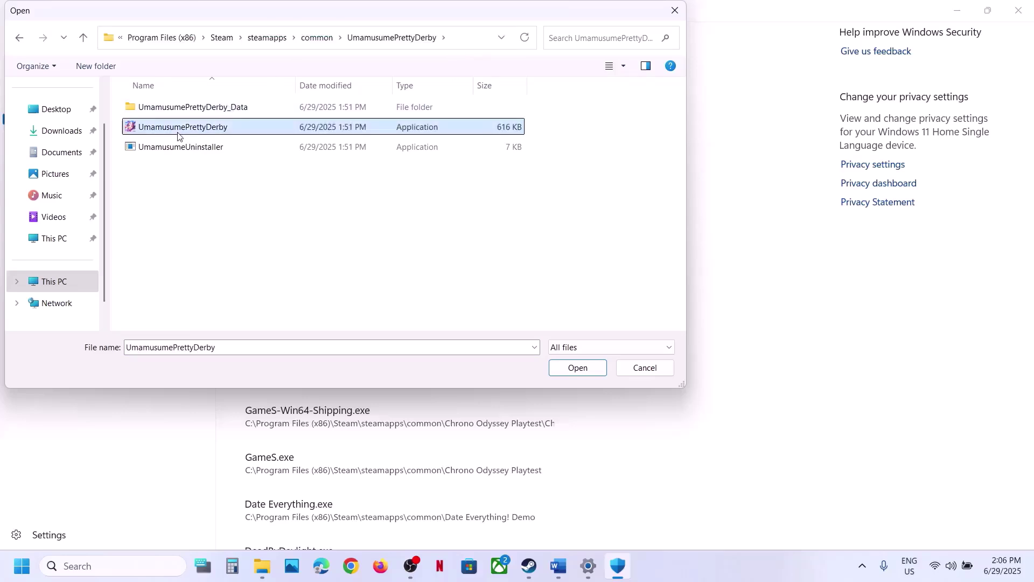
click(603, 372)
- Open Control Panel, go through System and Security to Windows Defender Firewall's allowed apps, and enable changing the list
click(142, 566)
text(control)
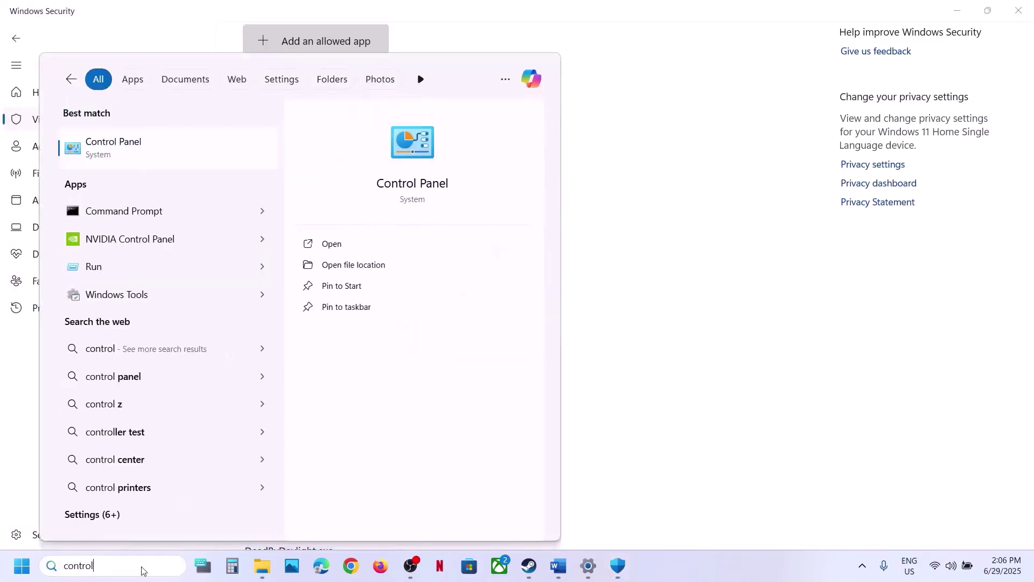
key(Return)
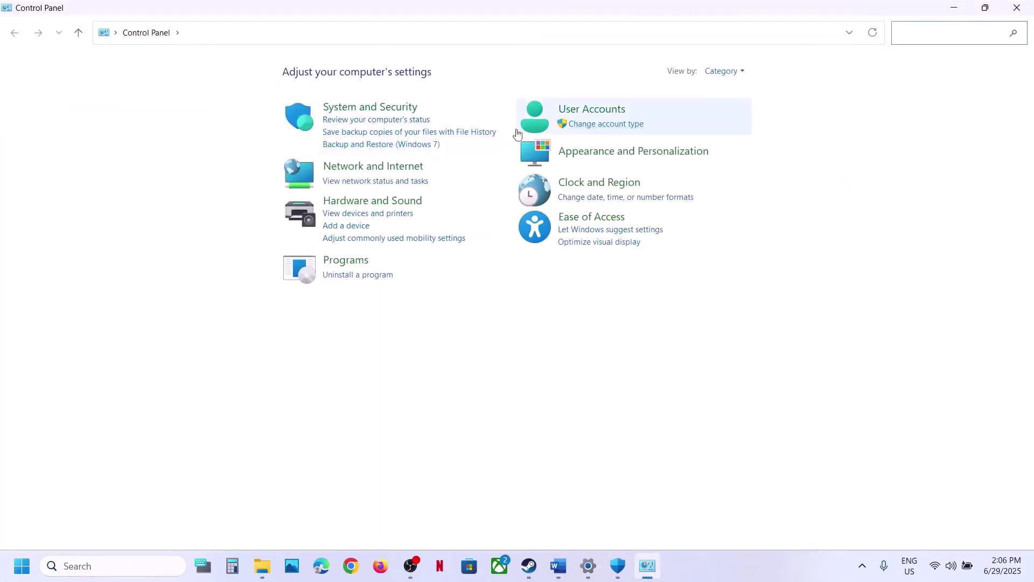
click(338, 108)
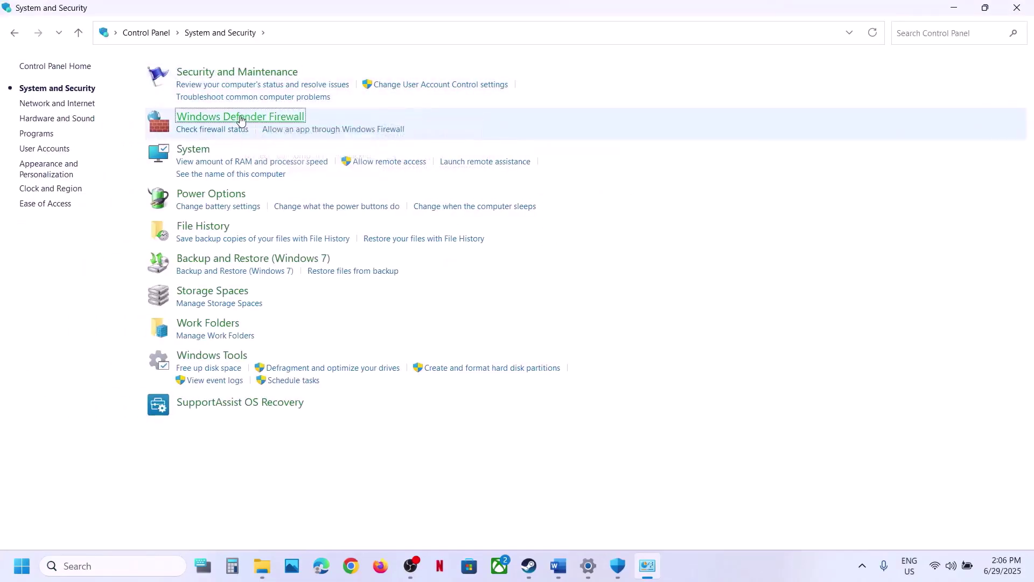
click(241, 118)
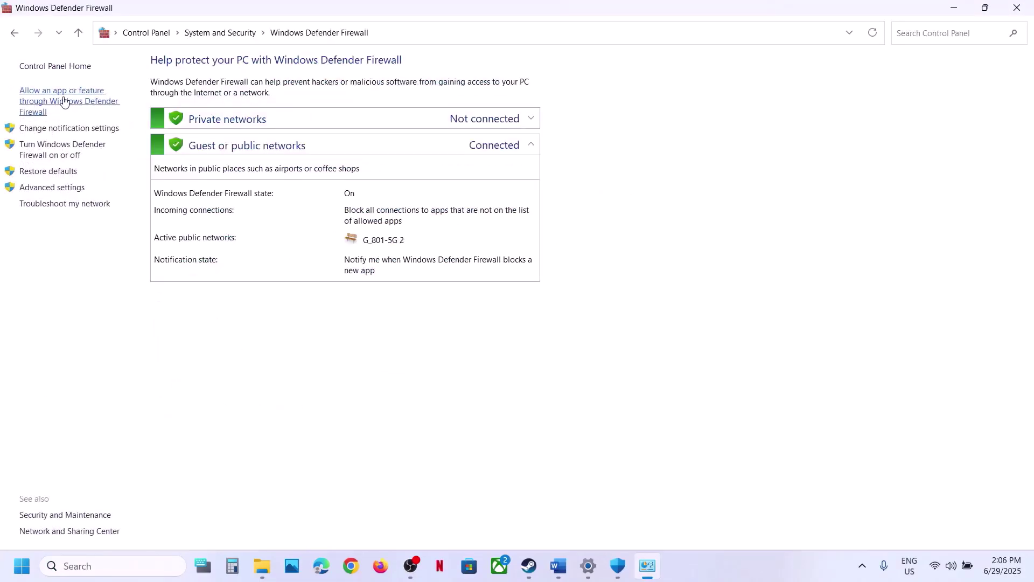
click(64, 102)
click(693, 102)
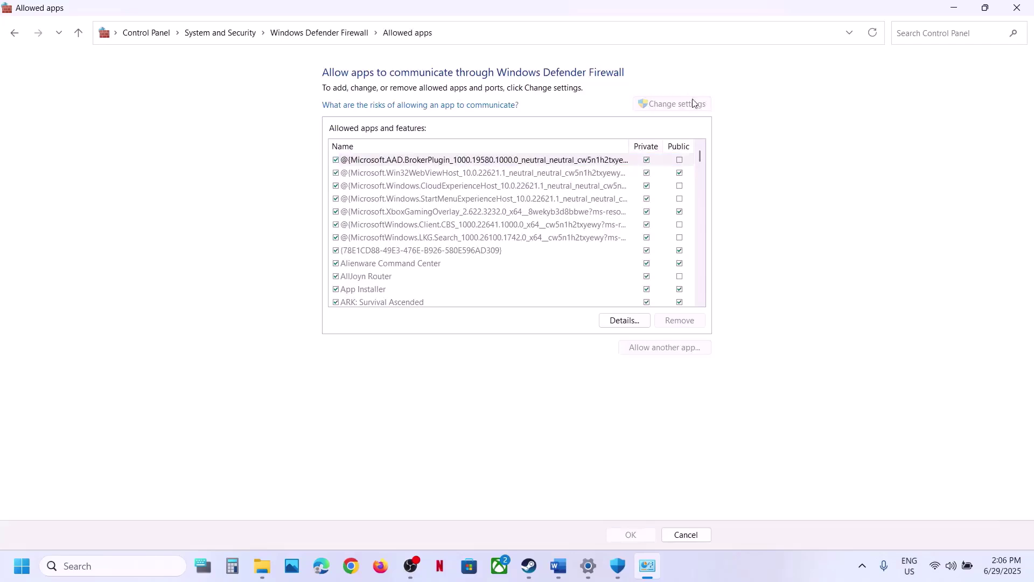
- Try to add the UmamusumePrettyDerby application from steamapps\common\UmamusumePrettyDerby to the firewall's allowed apps
click(659, 347)
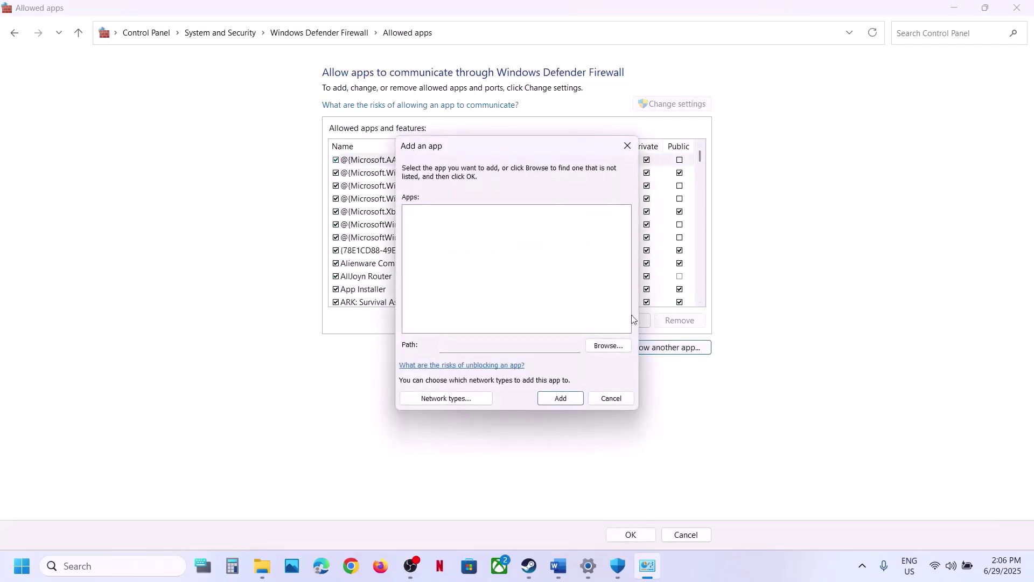
click(607, 345)
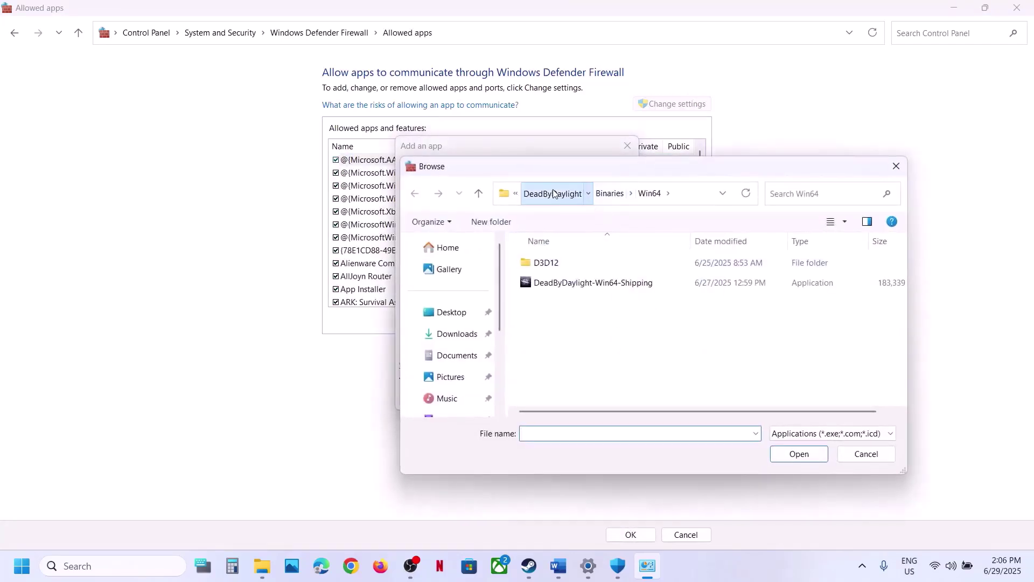
click(553, 193)
click(553, 193)
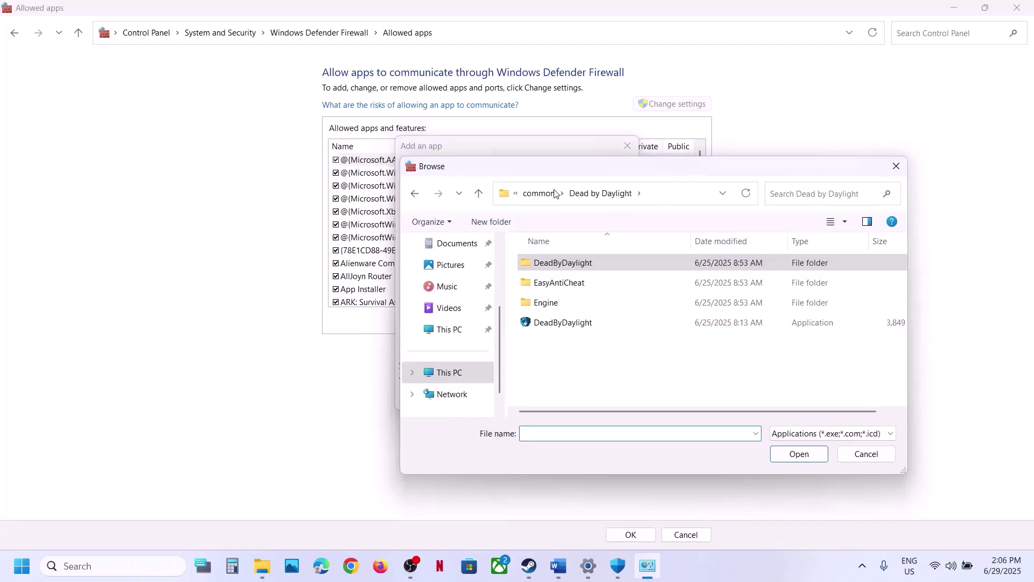
click(555, 193)
scroll(593, 363, down, 5)
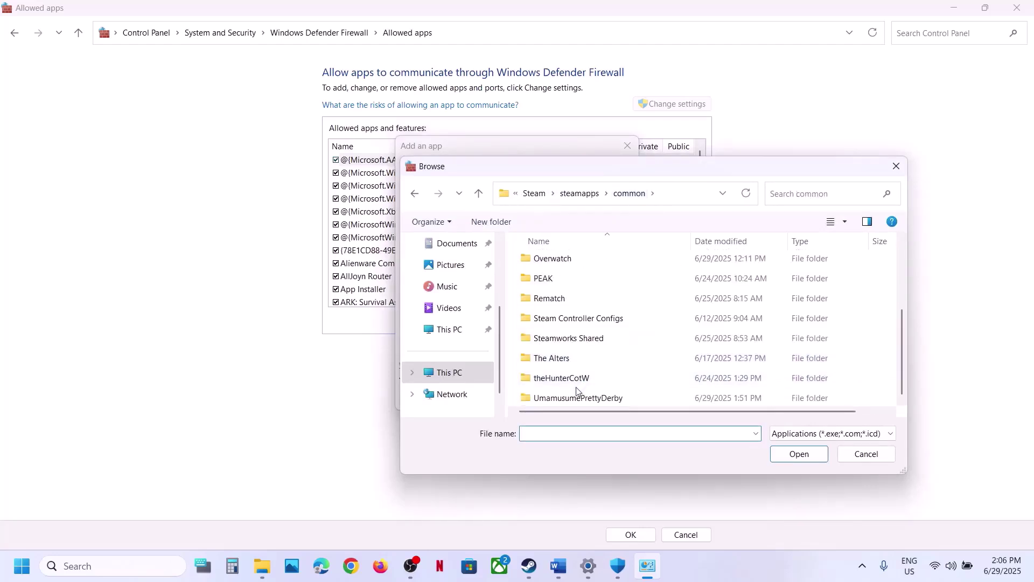
double_click(571, 397)
click(568, 282)
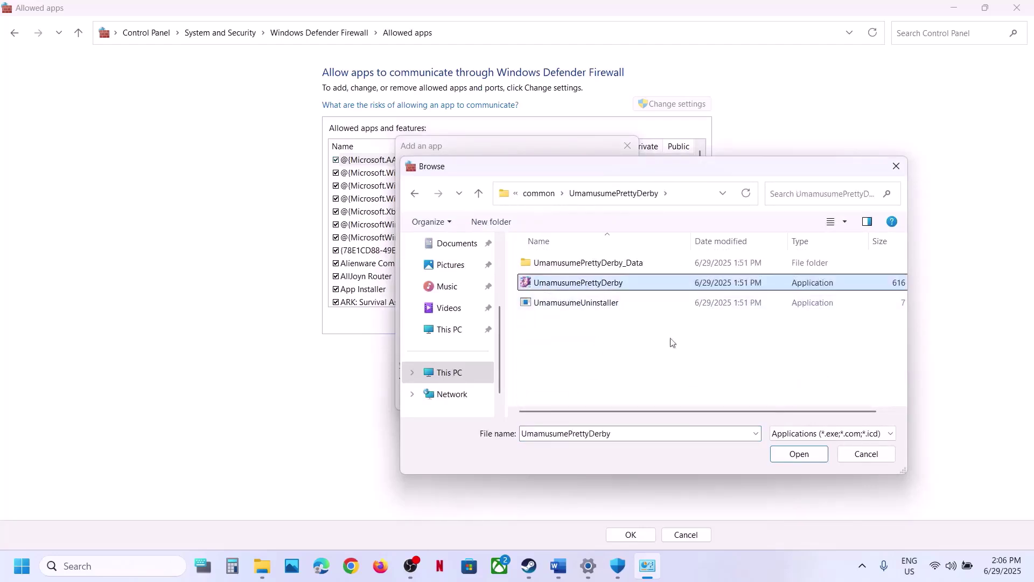
click(786, 460)
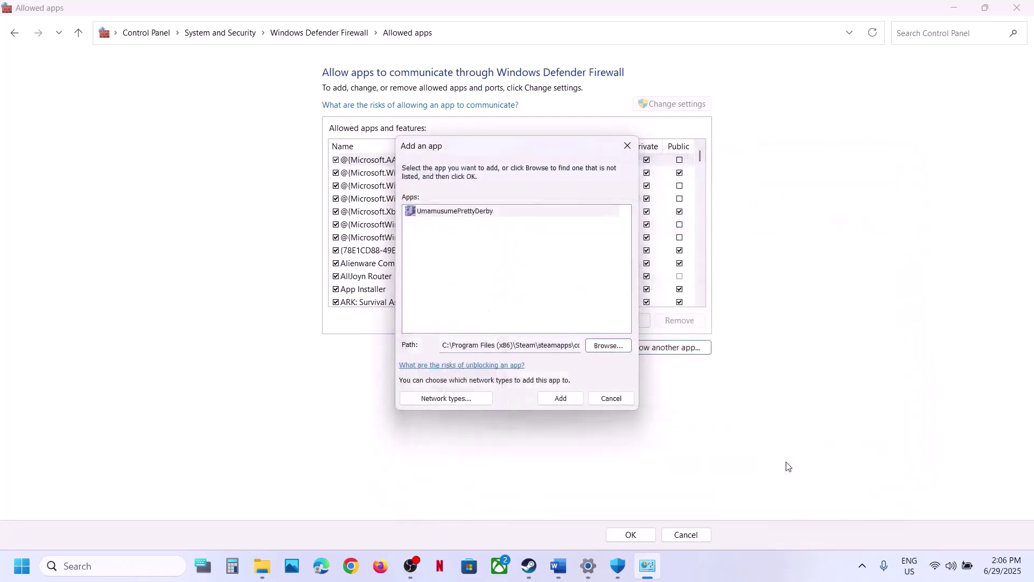
click(572, 397)
click(616, 329)
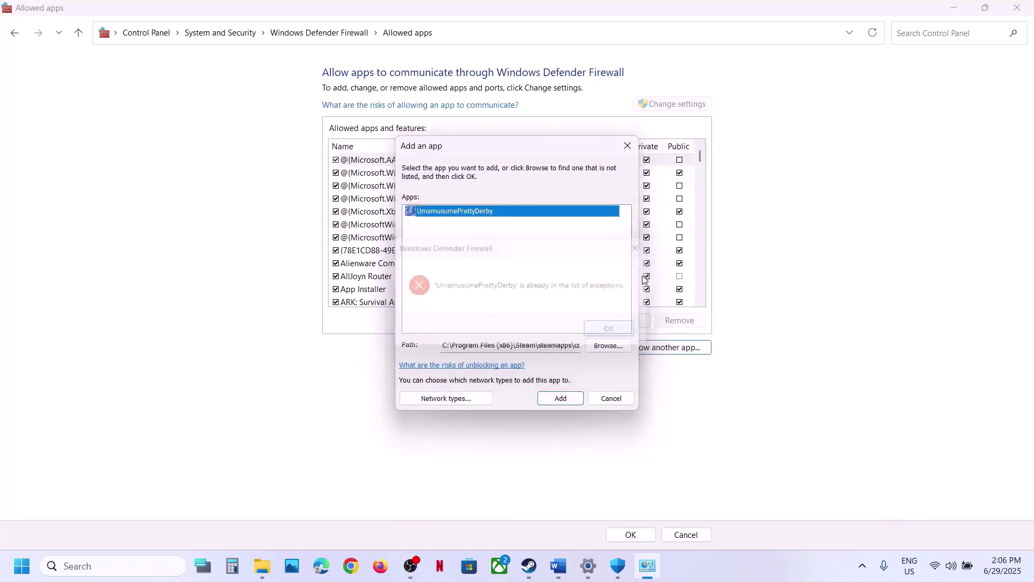
click(627, 145)
- Locate the Umamusume: Pretty Derby entry in the firewall's allowed apps, check its network access, and close Control Panel
click(414, 294)
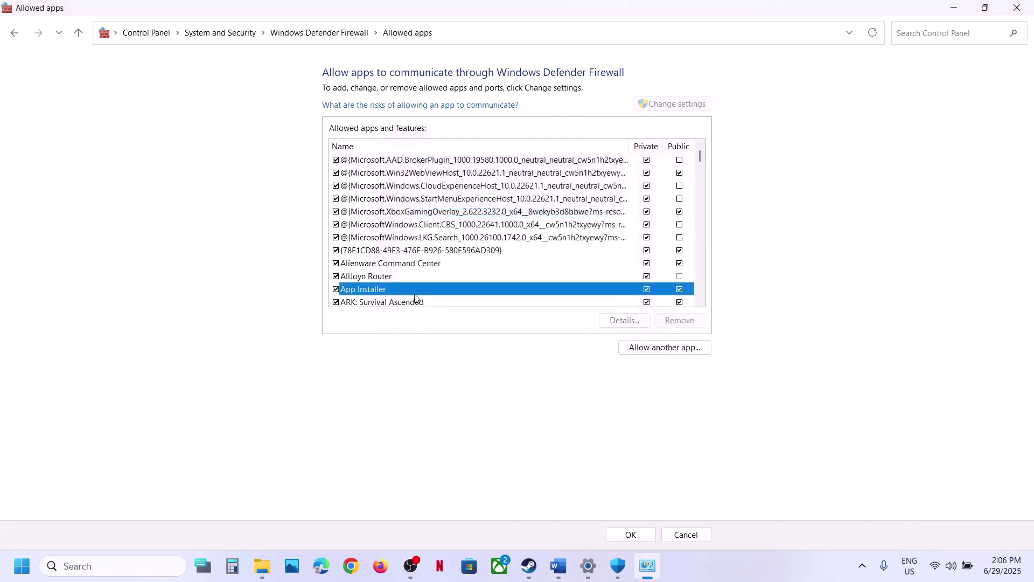
key(u)
click(410, 174)
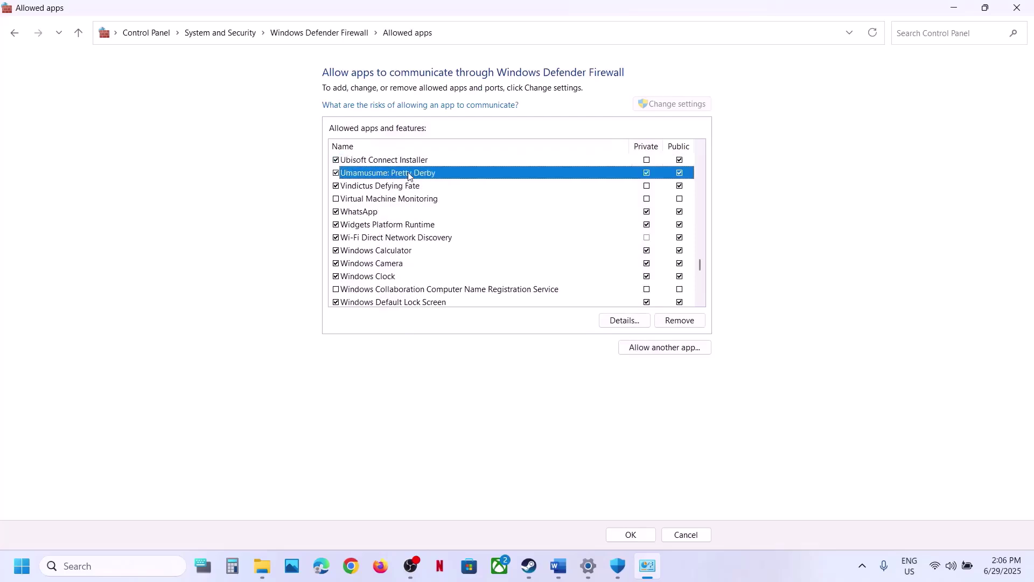
click(1018, 8)
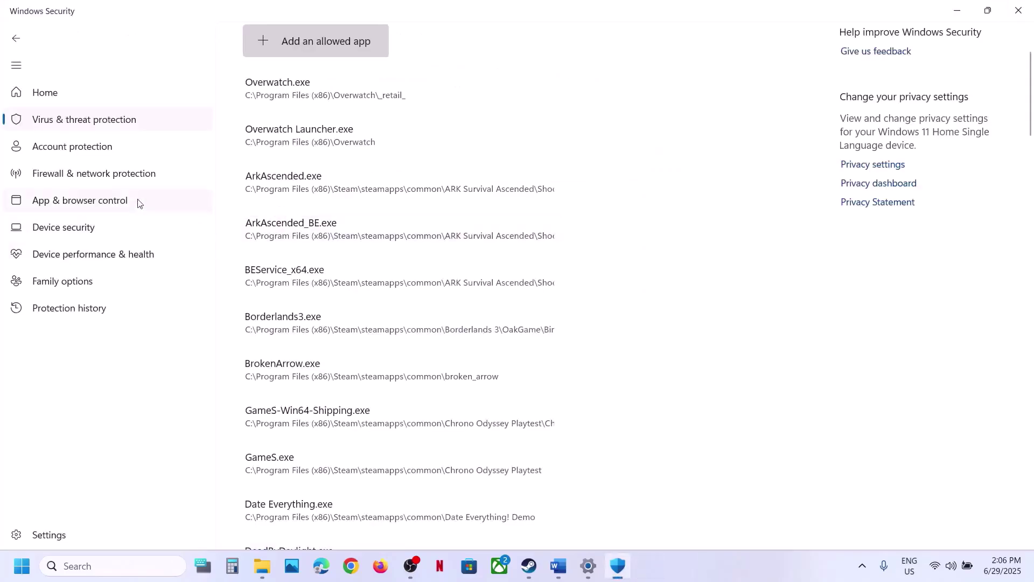
- Open the Exclusions page from Windows Security's Virus & threat protection settings, approving the permission request
click(106, 126)
scroll(393, 316, down, 2)
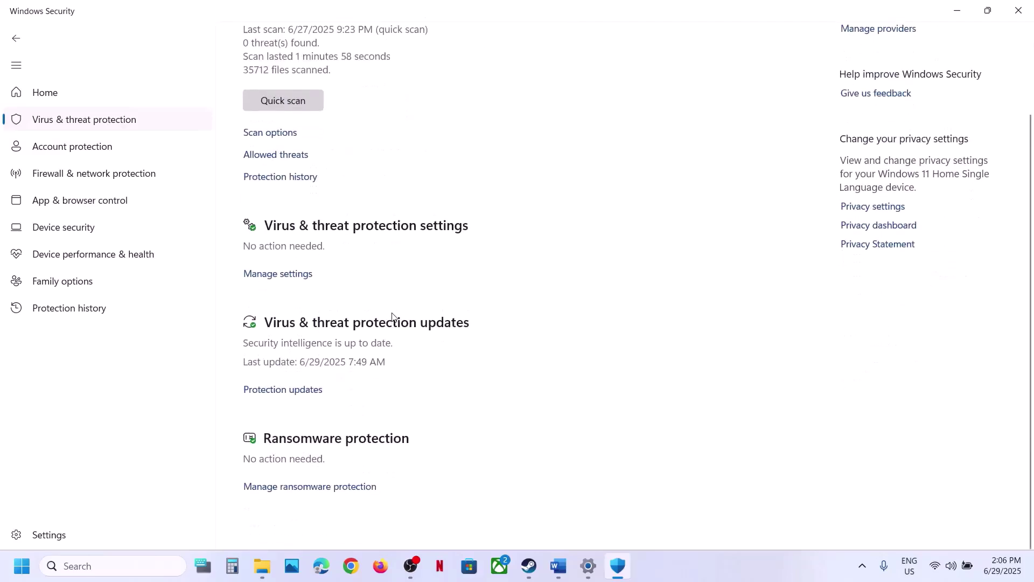
scroll(393, 318, up, 1)
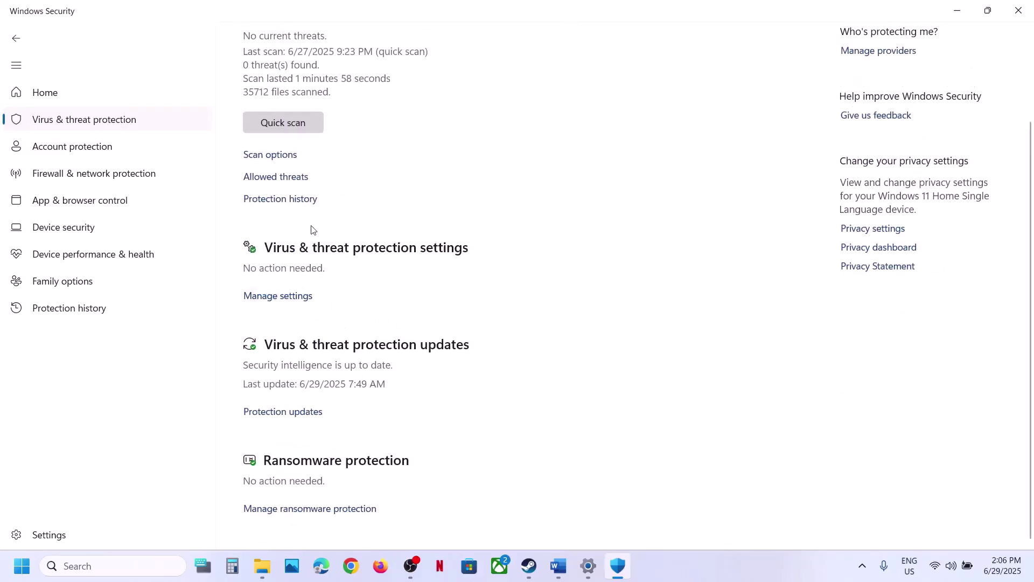
scroll(311, 230, up, 2)
scroll(312, 230, down, 1)
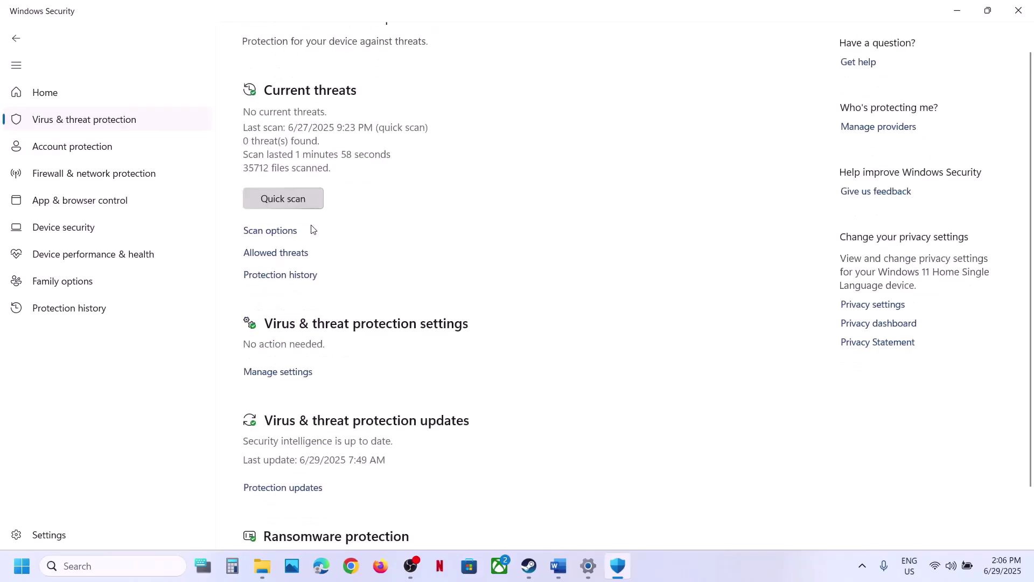
click(283, 375)
scroll(338, 362, down, 10)
scroll(372, 362, up, 1)
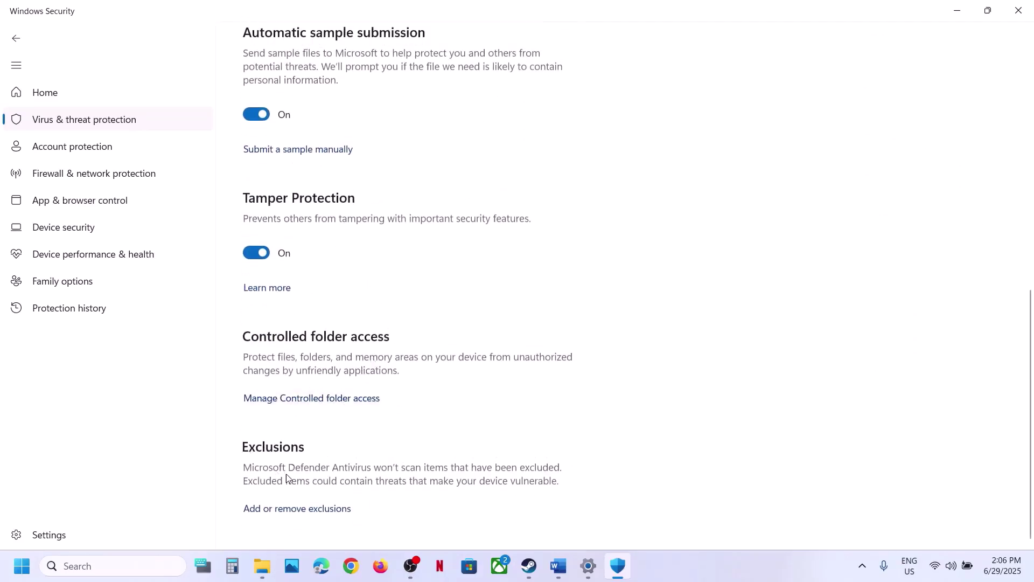
click(314, 511)
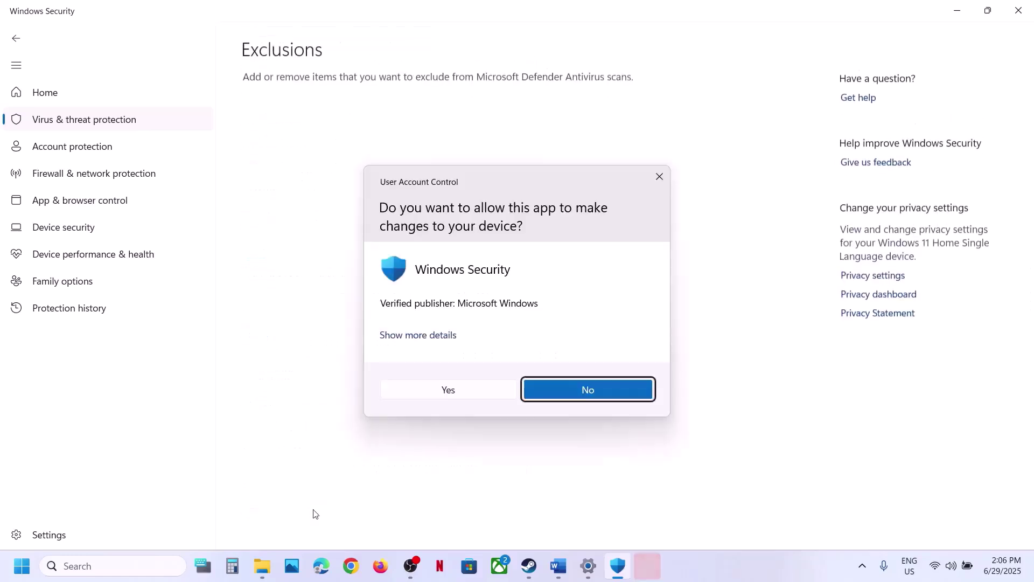
click(453, 393)
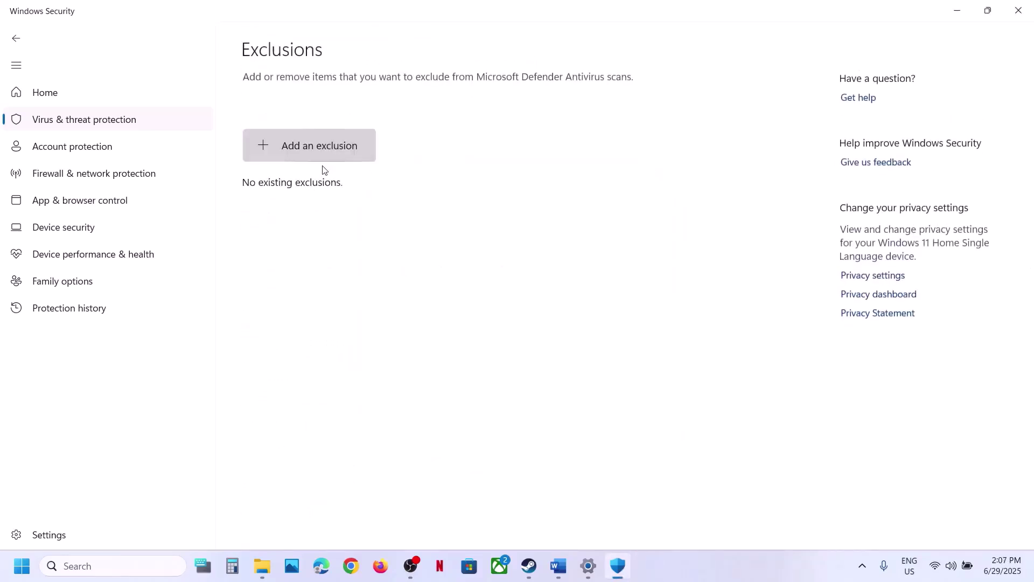
- Start adding a folder exclusion and browse to Program Files (x86) on the C: drive
click(312, 147)
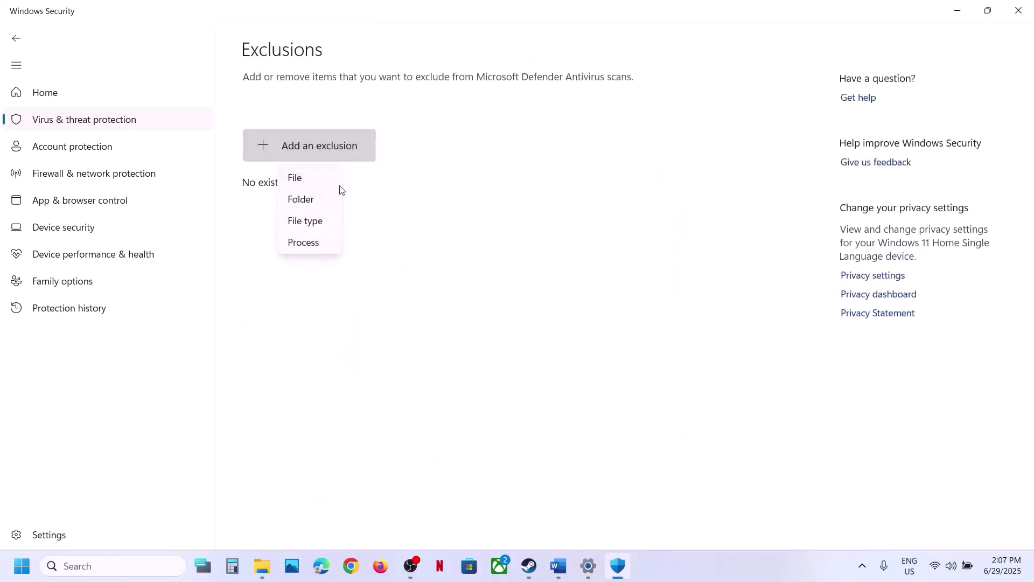
click(312, 201)
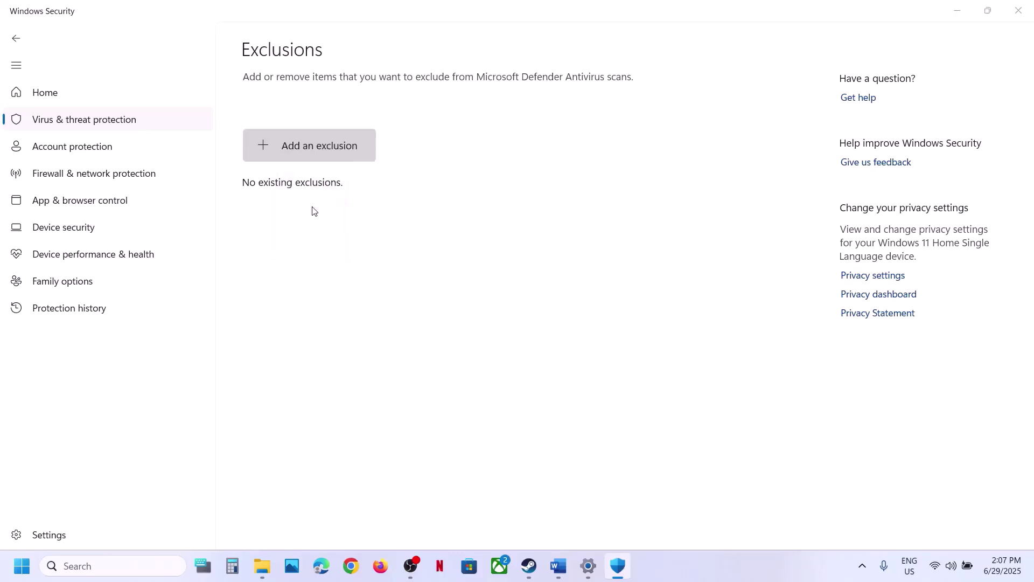
click(57, 308)
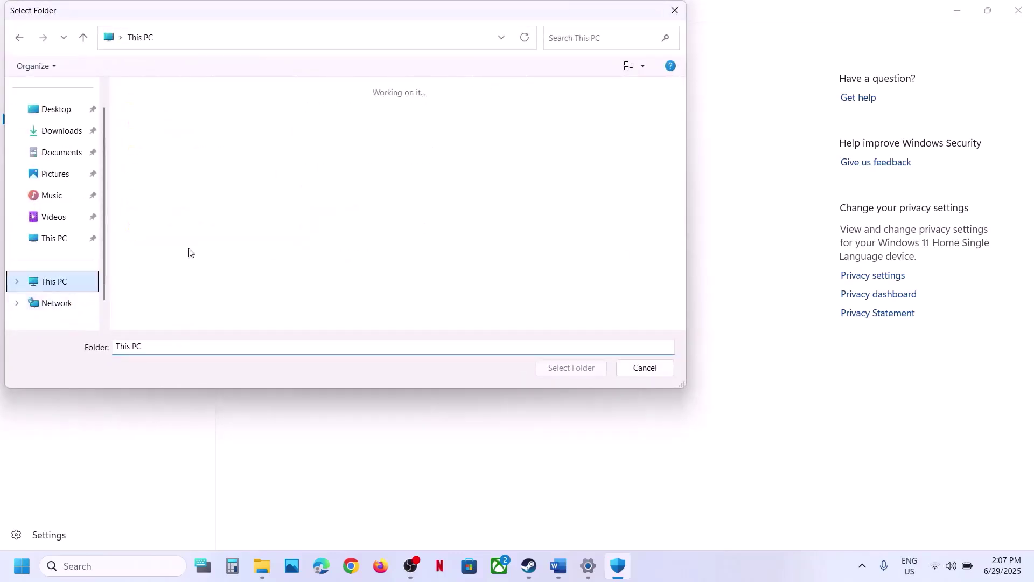
double_click(220, 127)
scroll(229, 226, down, 2)
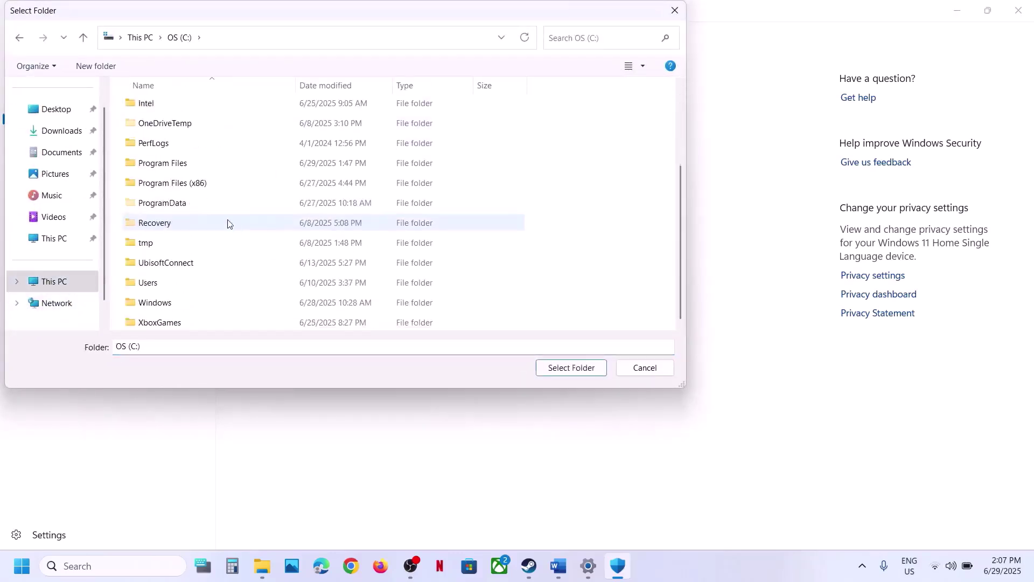
click(180, 184)
double_click(180, 184)
- Add the Steam\steamapps\common\UmamusumePrettyDerby folder in Program Files (x86) as an antivirus exclusion
scroll(180, 184, down, 5)
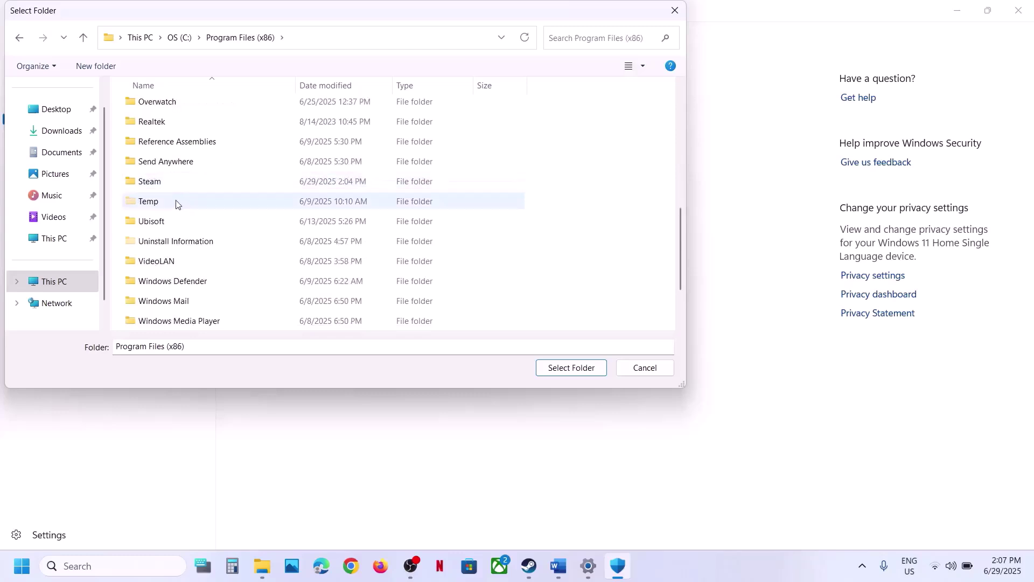
click(180, 180)
double_click(180, 179)
scroll(156, 185, down, 2)
scroll(155, 186, down, 1)
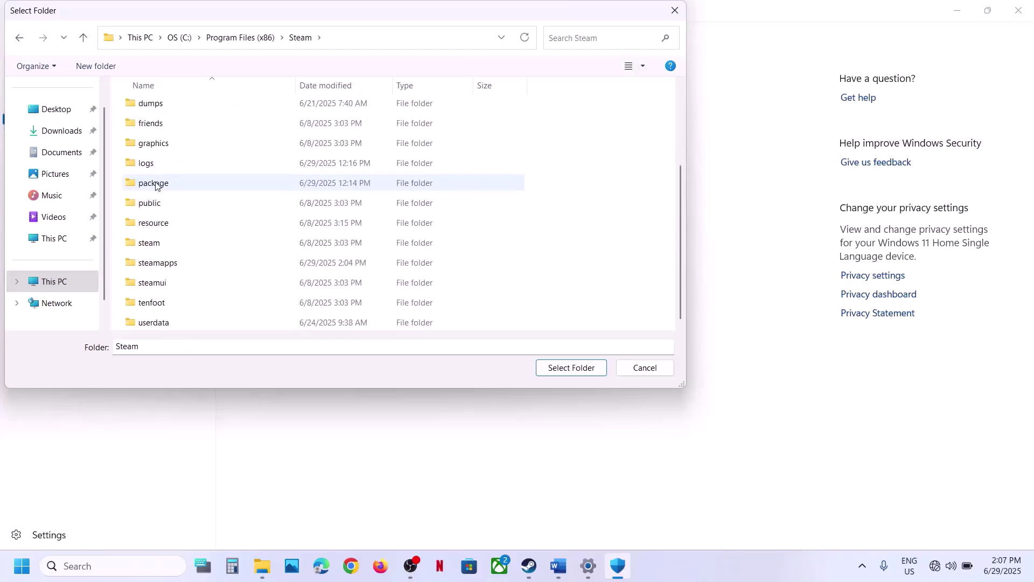
click(173, 262)
double_click(173, 262)
click(176, 114)
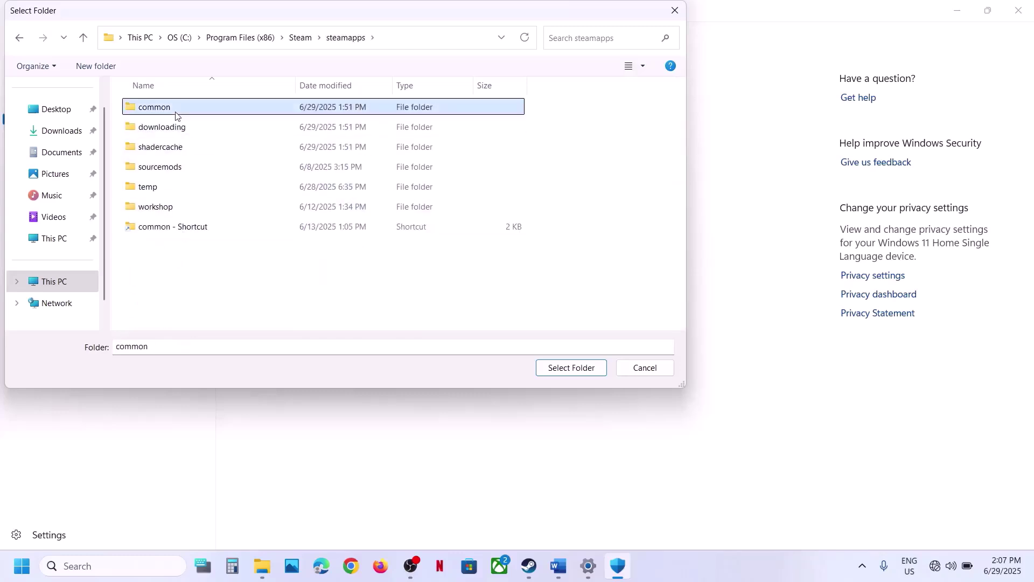
double_click(176, 113)
scroll(205, 266, down, 1)
click(203, 325)
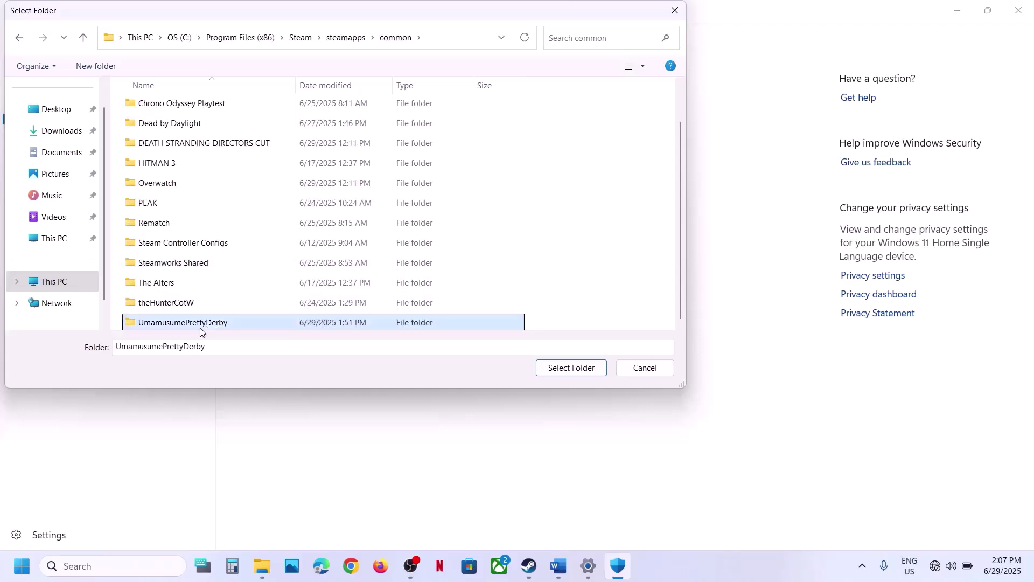
click(548, 374)
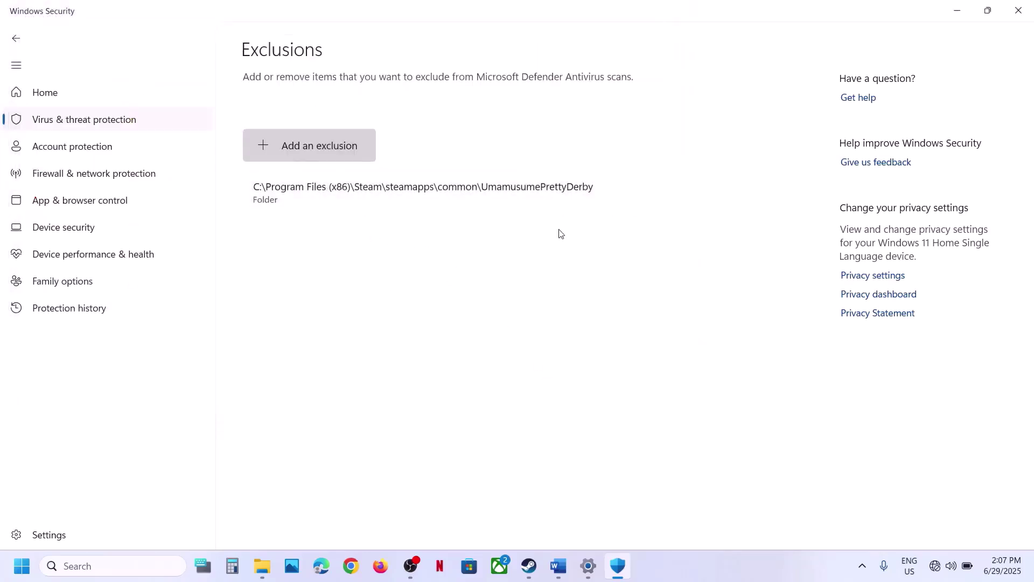
- Switch to the Word troubleshooting document and review Step 4's instructions on ESET HIPS exclusions and Cloudflare WARP
click(559, 566)
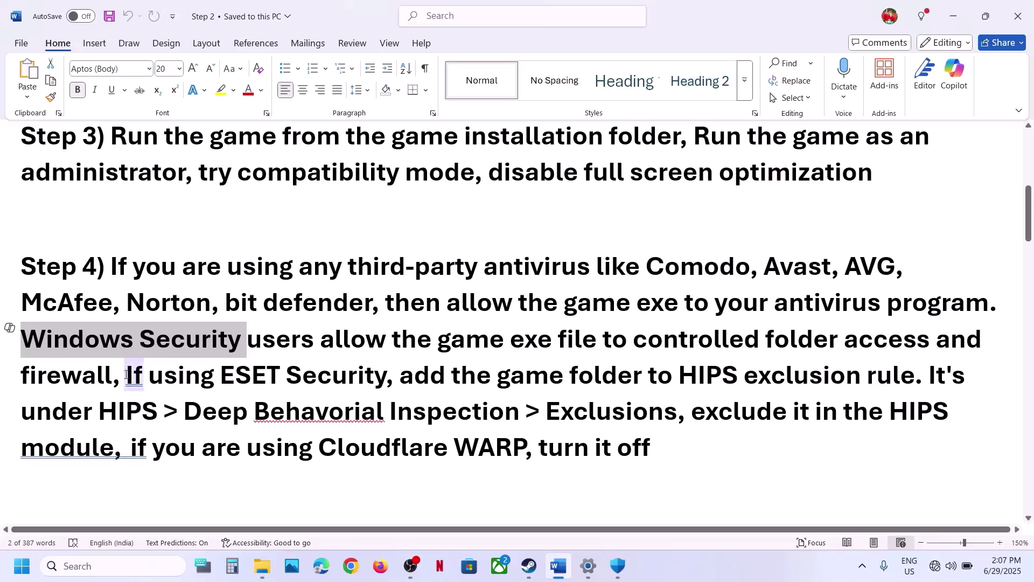
drag(127, 376, 355, 395)
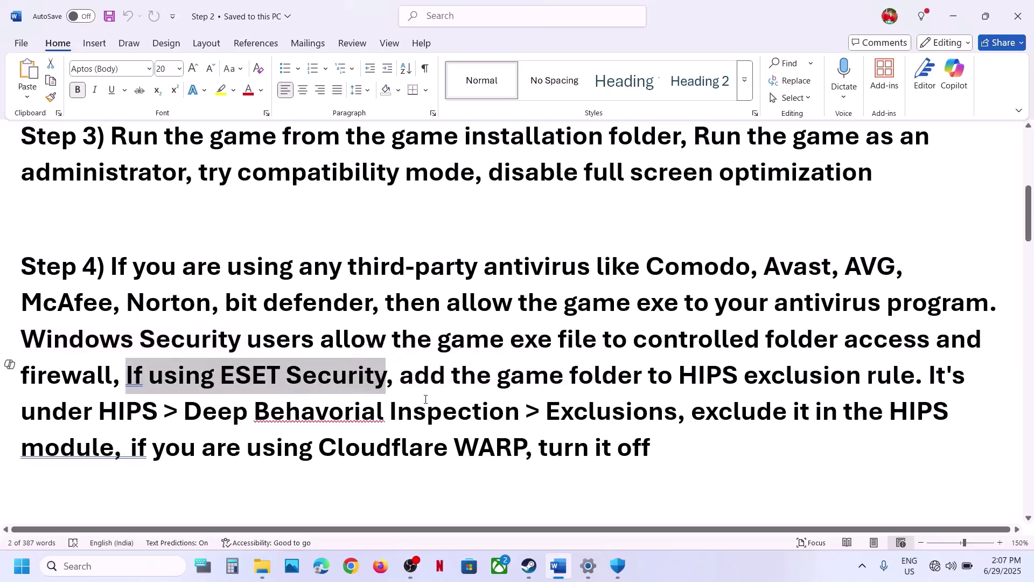
click(427, 404)
drag(418, 377, 919, 381)
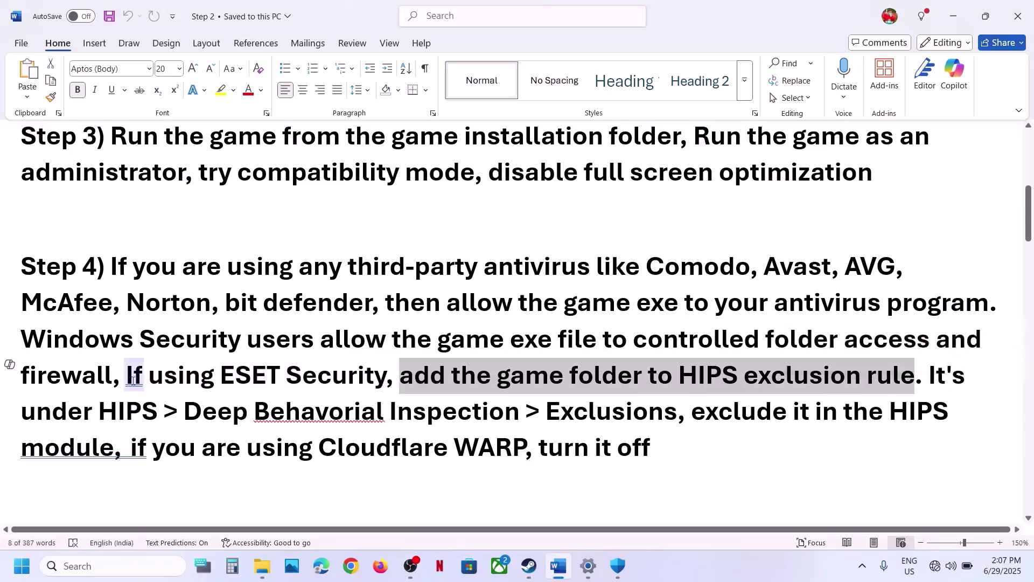
drag(100, 410, 596, 415)
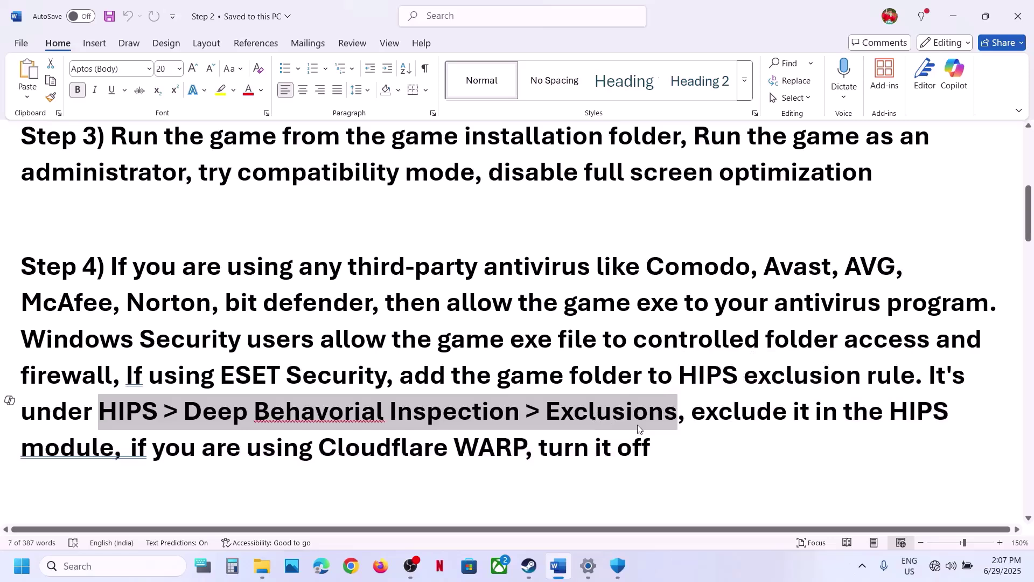
drag(453, 377, 625, 377)
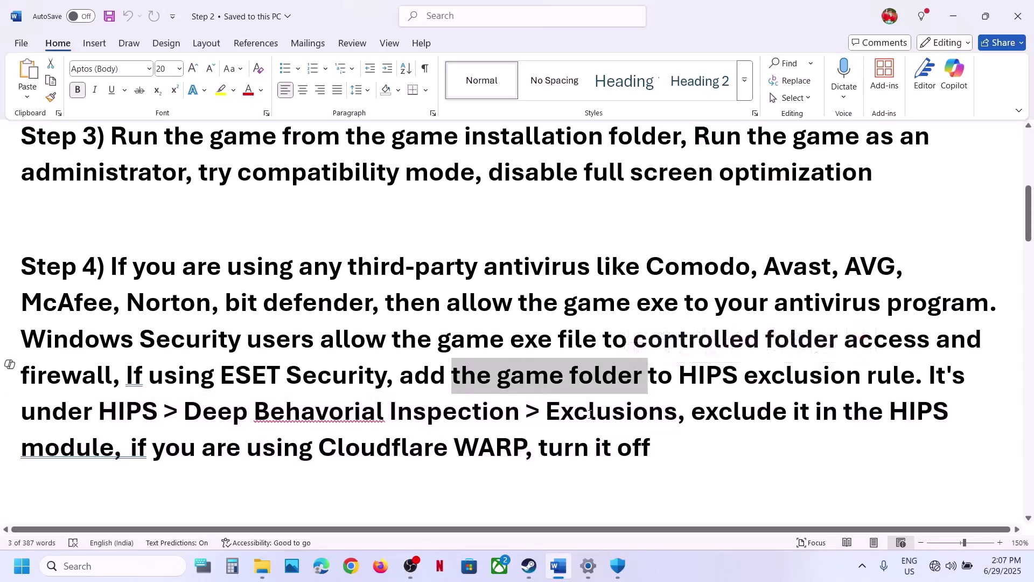
drag(184, 449, 478, 462)
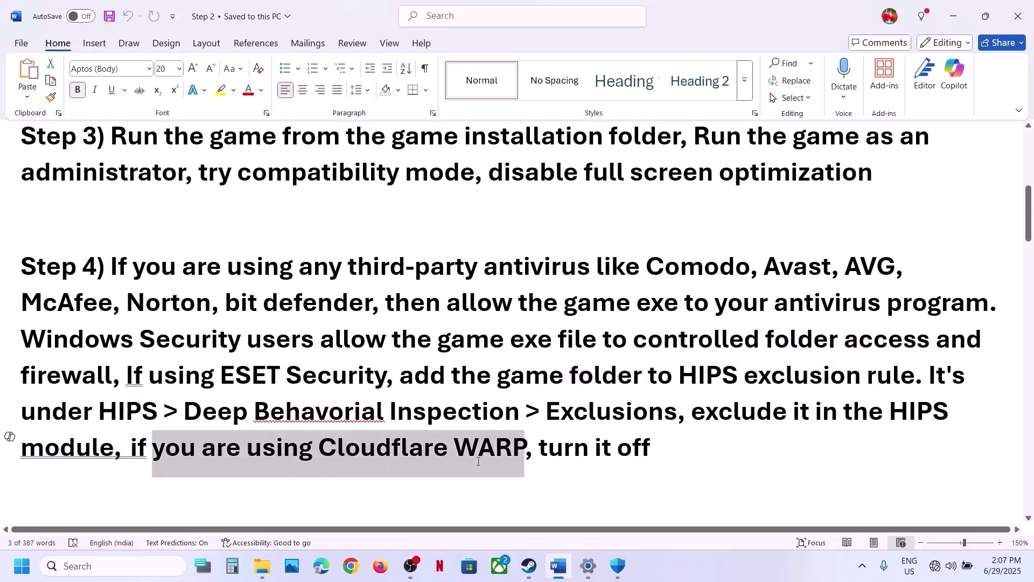
click(686, 469)
drag(687, 446, 284, 340)
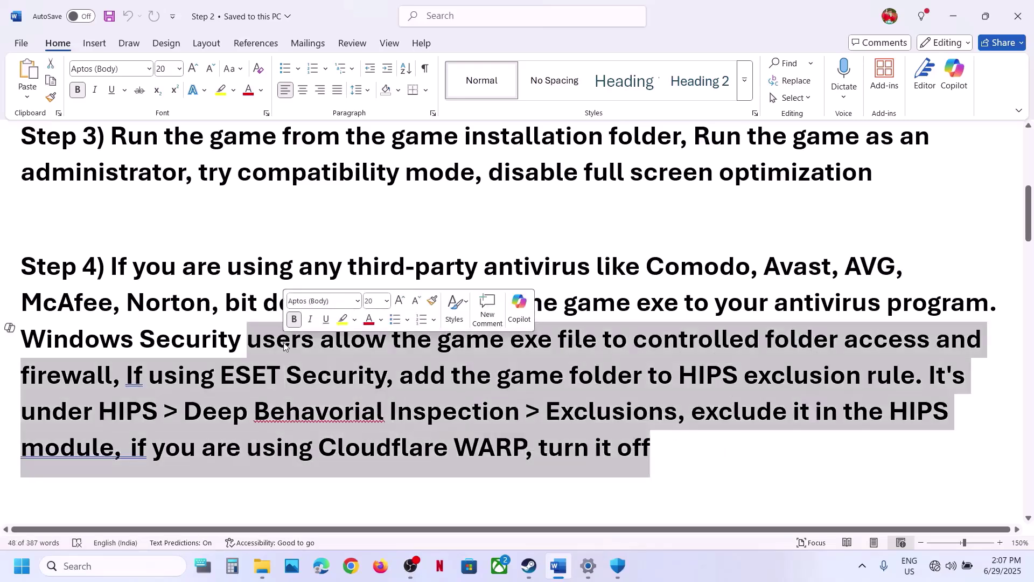
click(285, 341)
- Review Step 5's advice on turning the VPN on or off and trying a different network
scroll(284, 342, down, 3)
scroll(284, 342, up, 1)
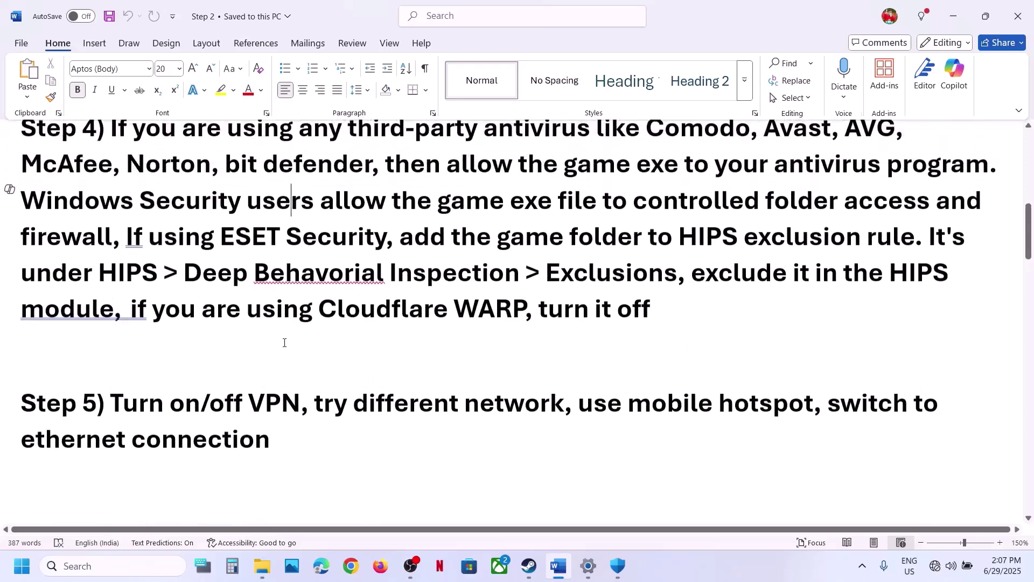
drag(127, 413, 273, 414)
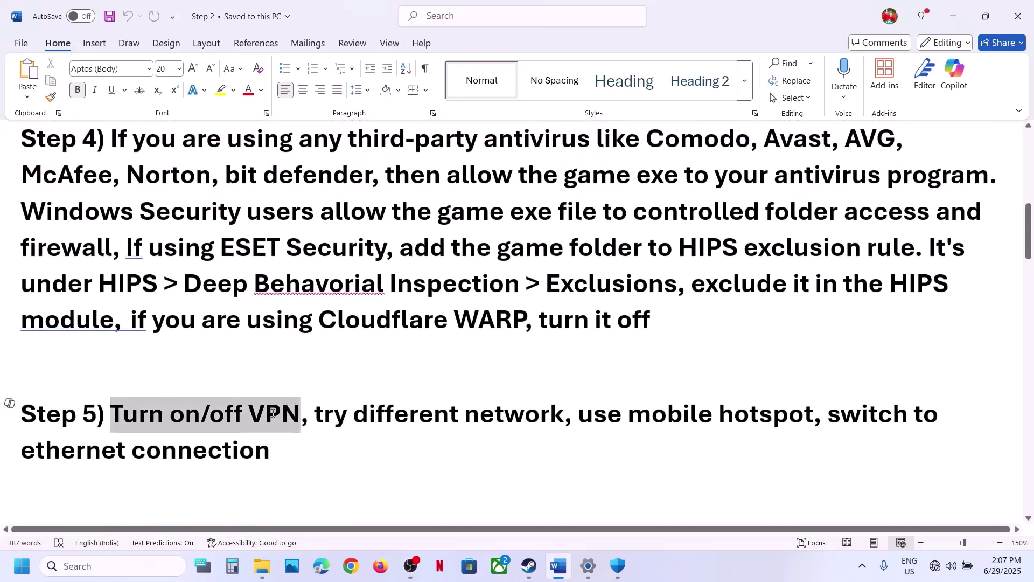
click(183, 414)
drag(115, 413, 160, 415)
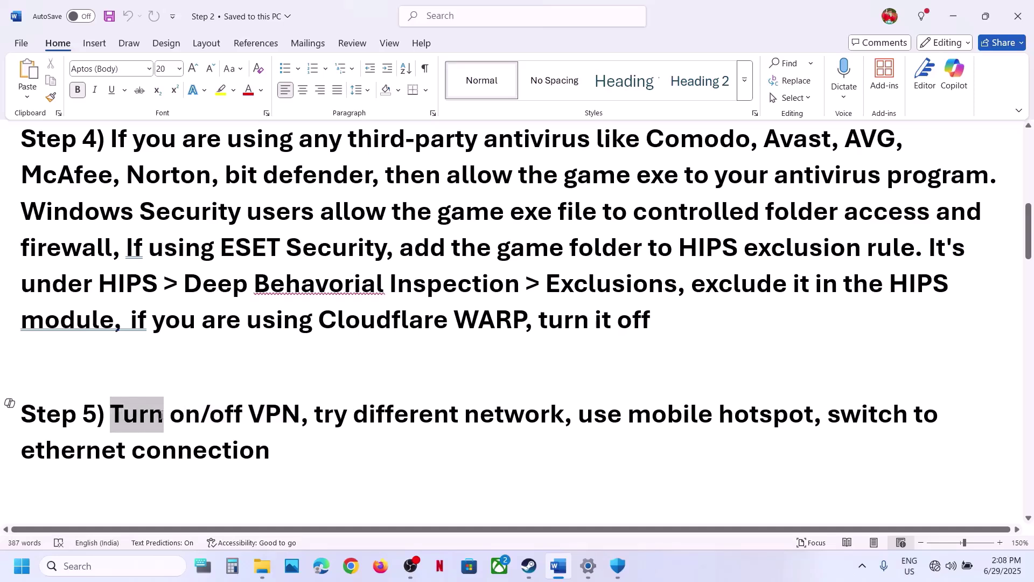
drag(161, 414, 161, 419)
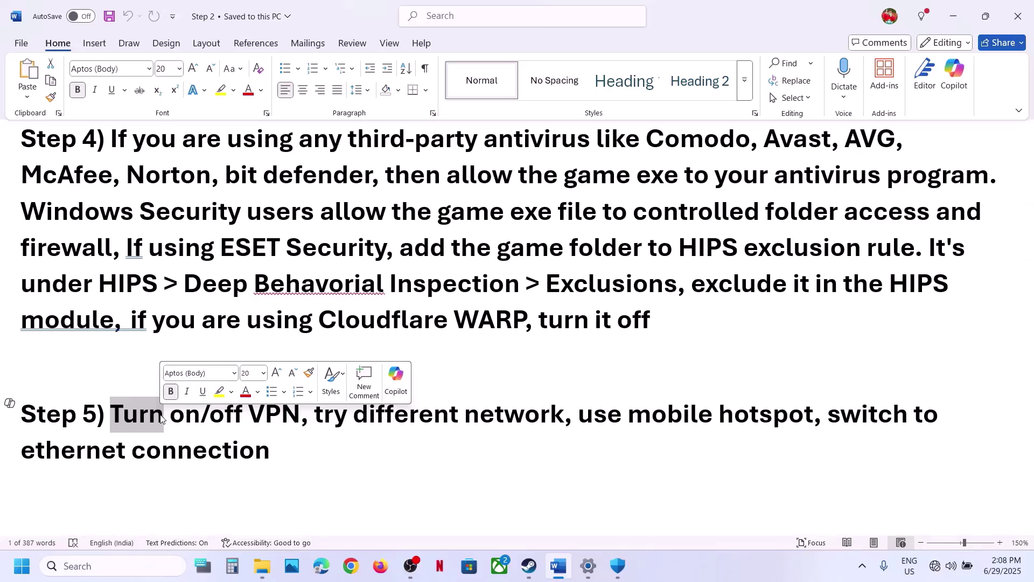
click(232, 416)
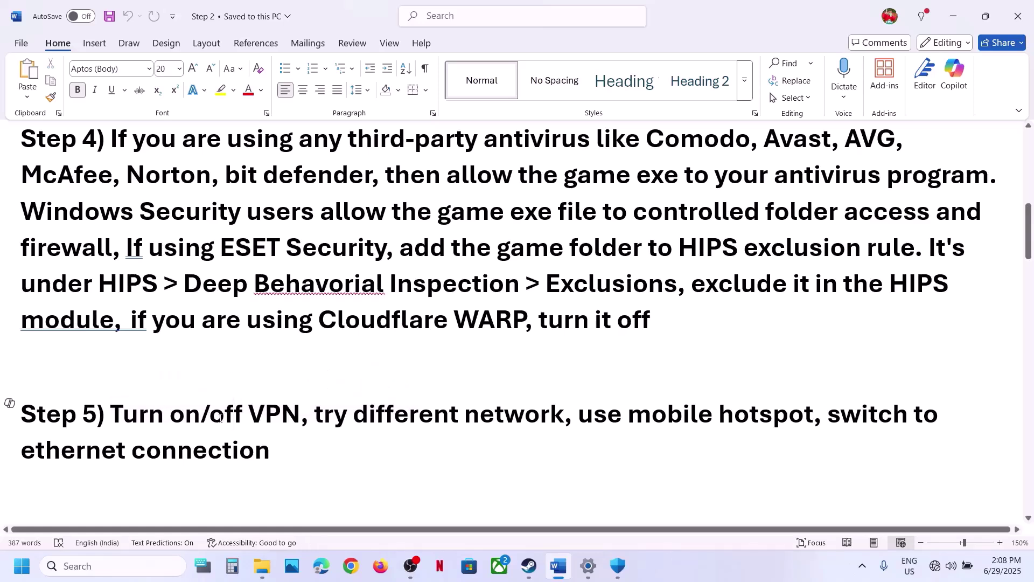
drag(222, 418, 301, 418)
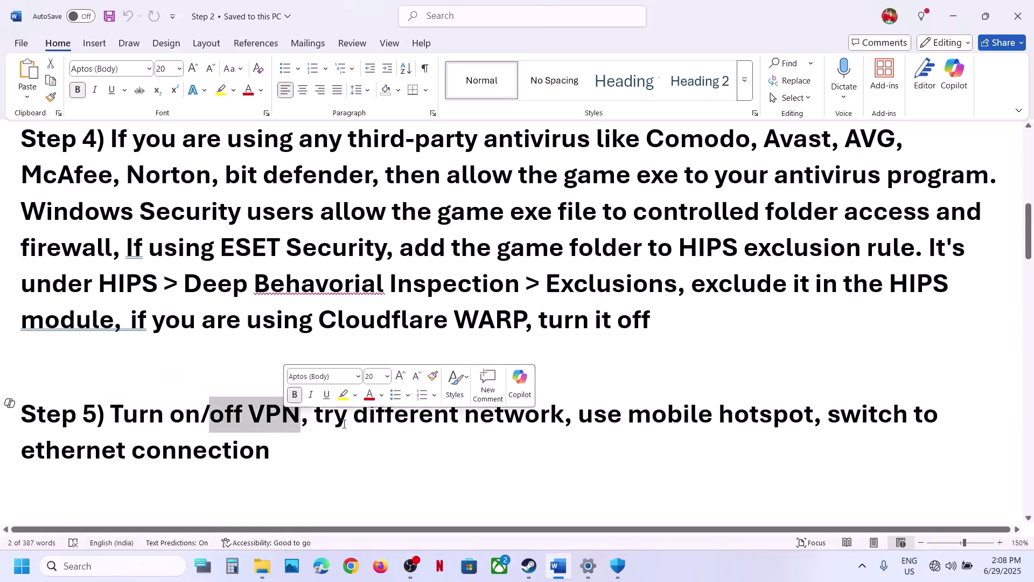
drag(315, 420, 507, 424)
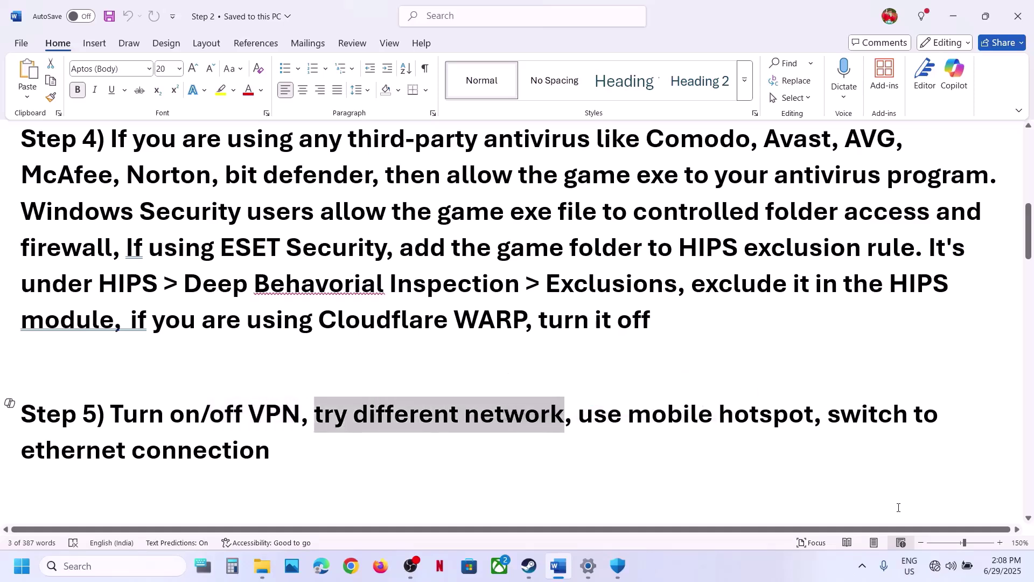
- Connect the computer to the G_801-4G Wi-Fi network, then return to the document
click(943, 567)
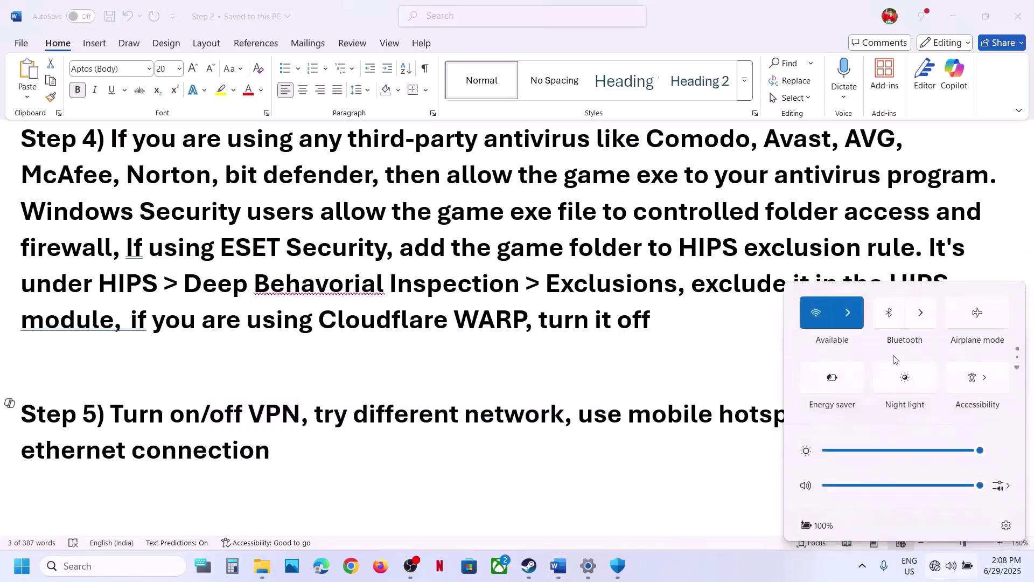
click(848, 312)
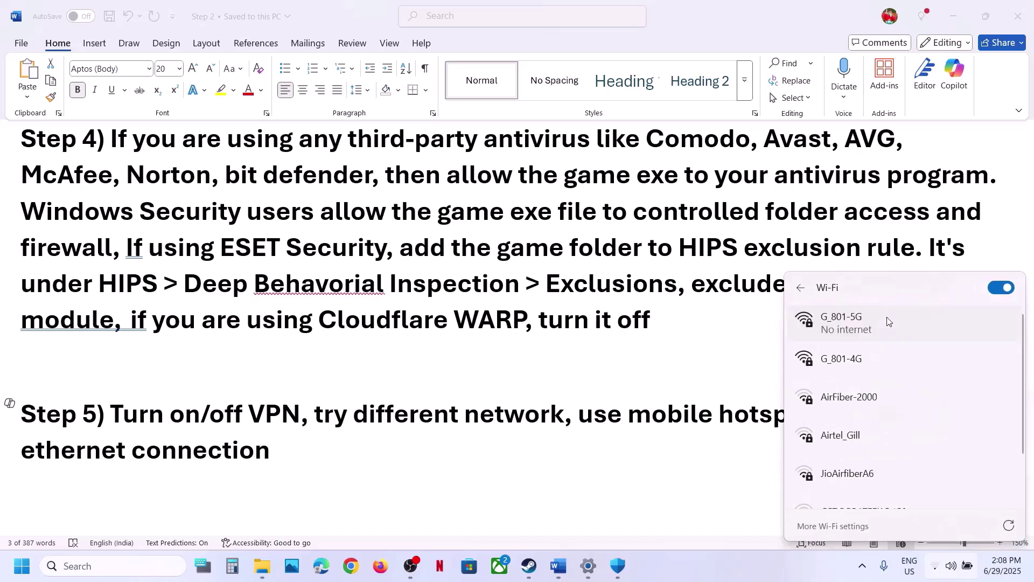
click(857, 360)
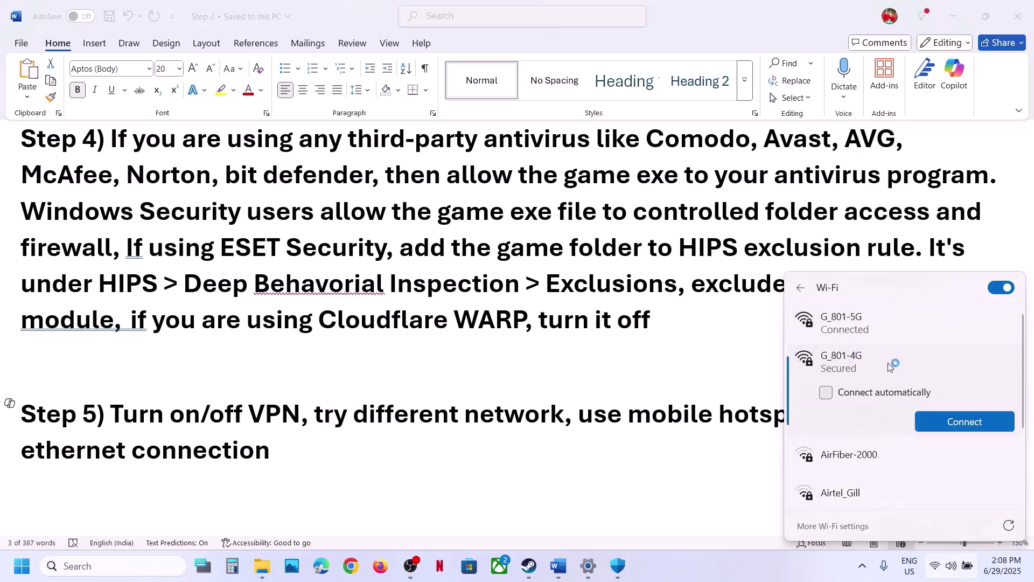
click(948, 425)
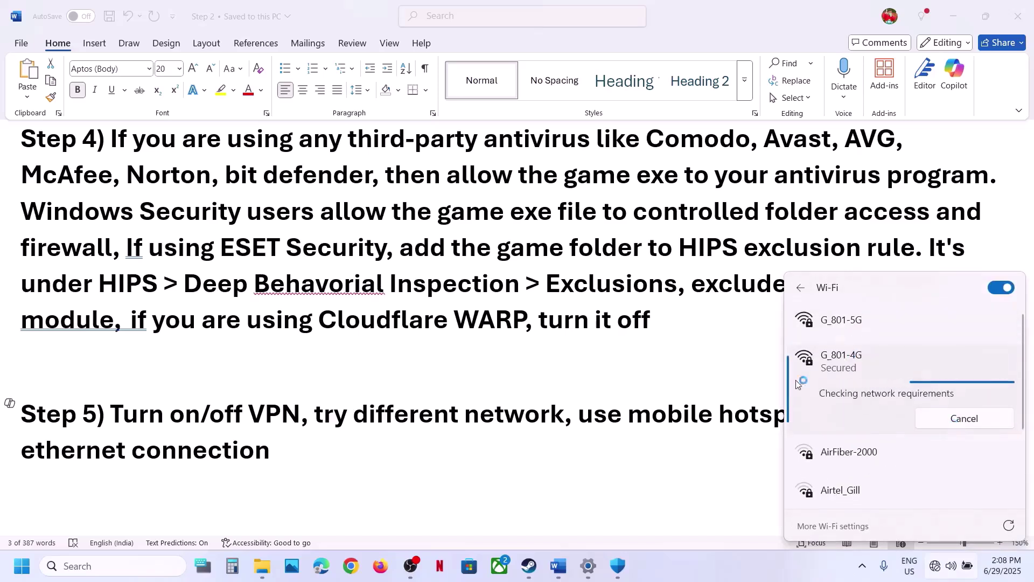
click(622, 419)
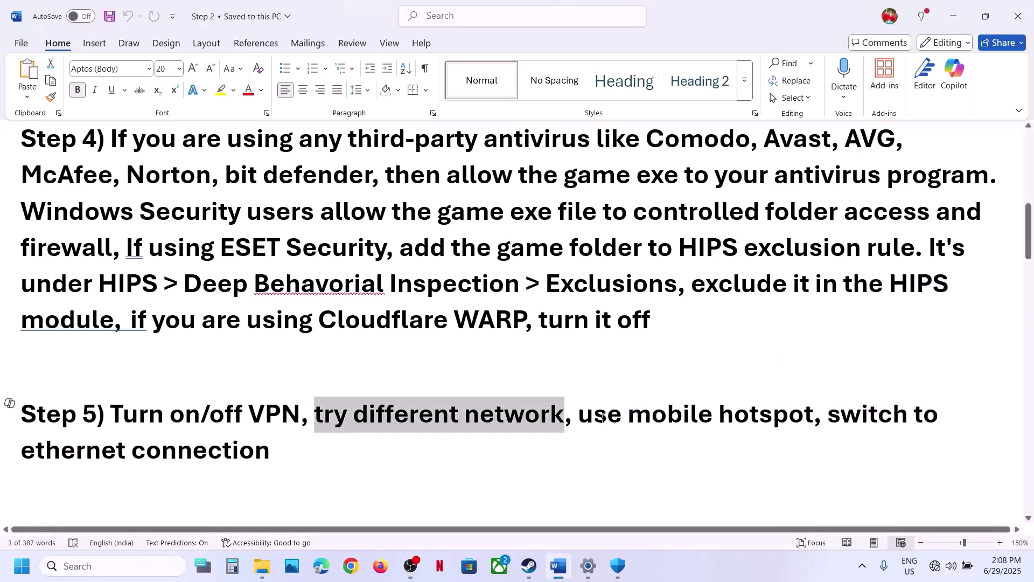
- Review Step 5's mobile hotspot and ethernet advice, checking the list of available Wi-Fi networks
drag(598, 418, 744, 420)
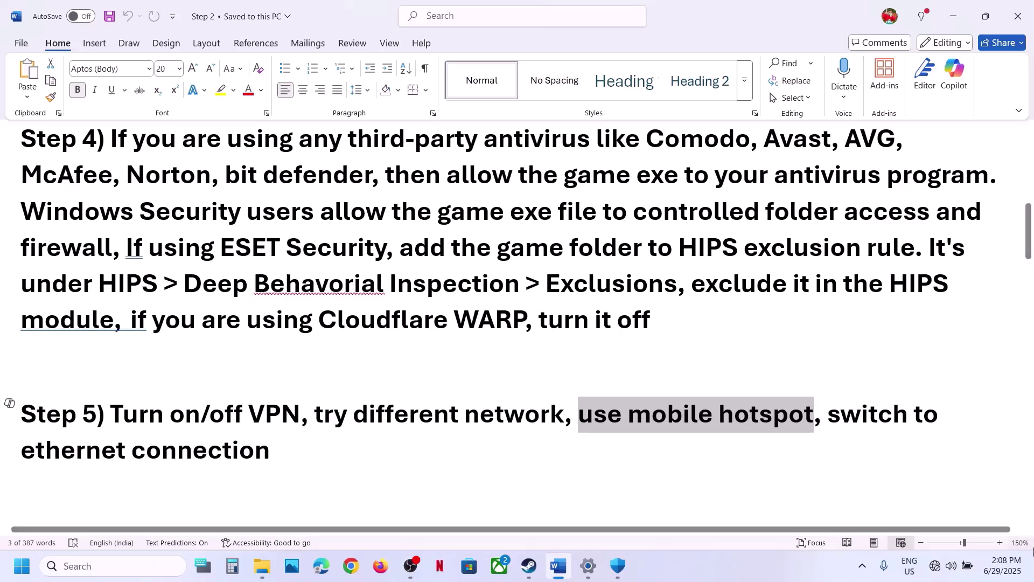
click(951, 566)
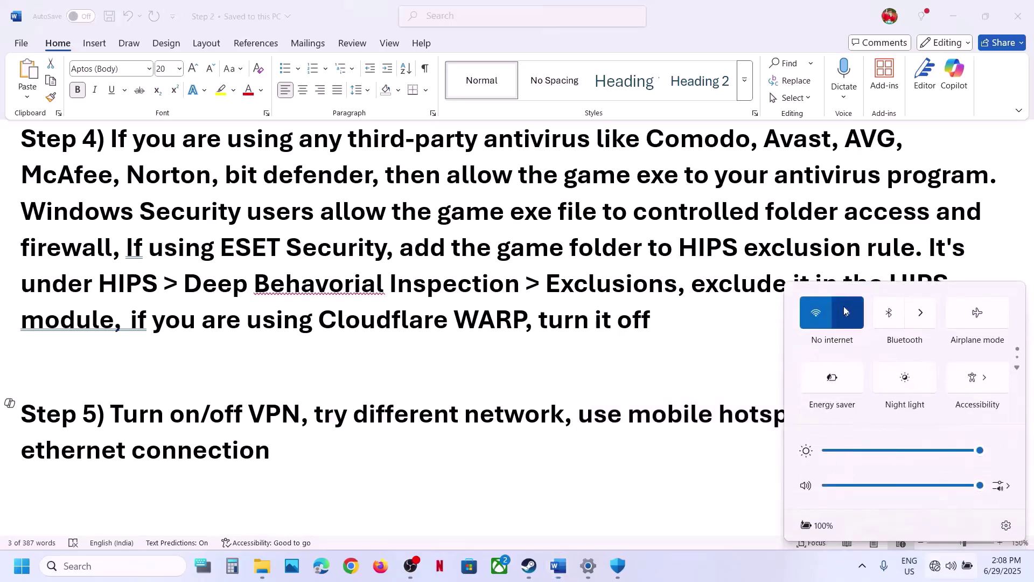
click(845, 310)
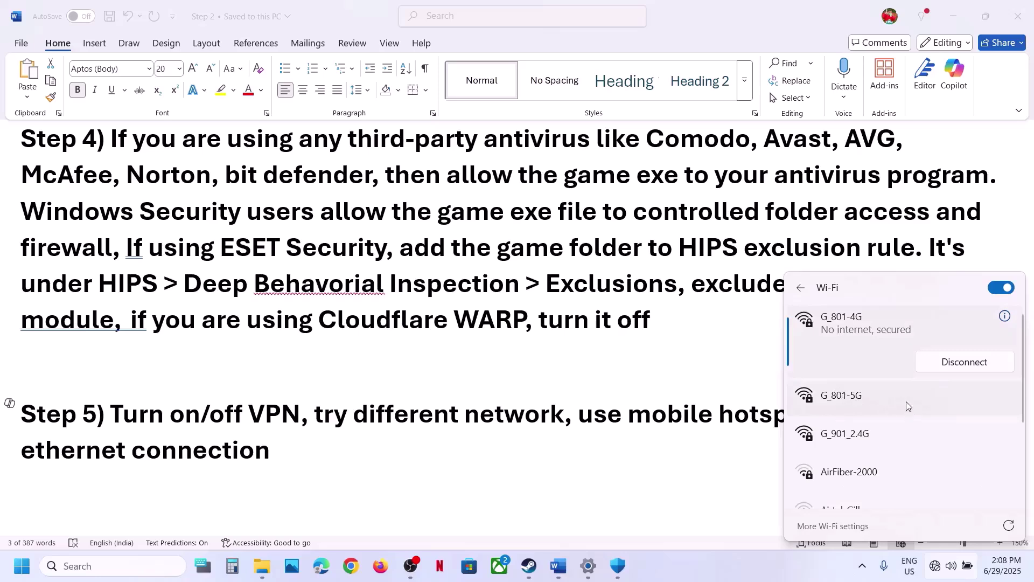
click(715, 422)
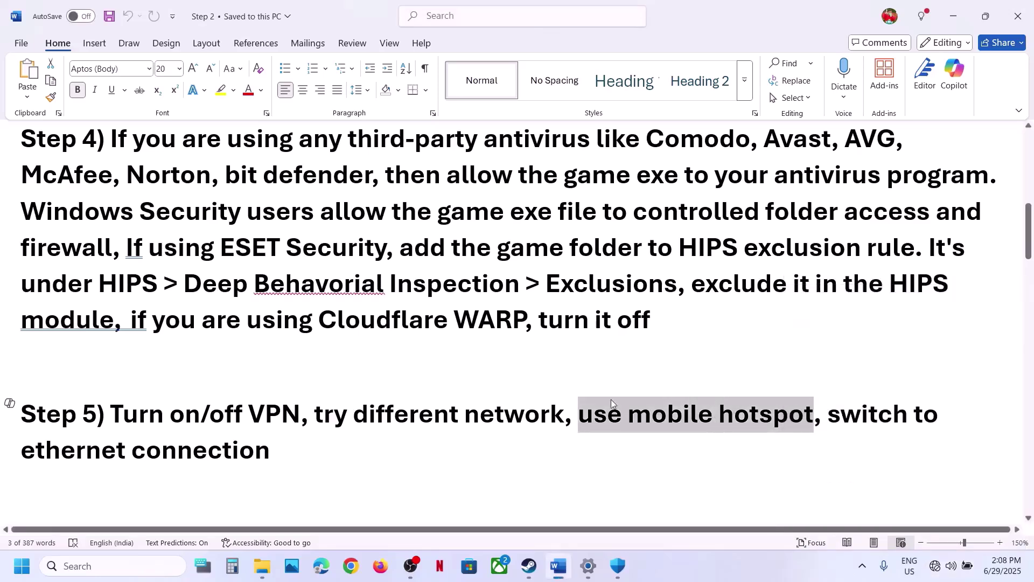
drag(829, 407, 633, 440)
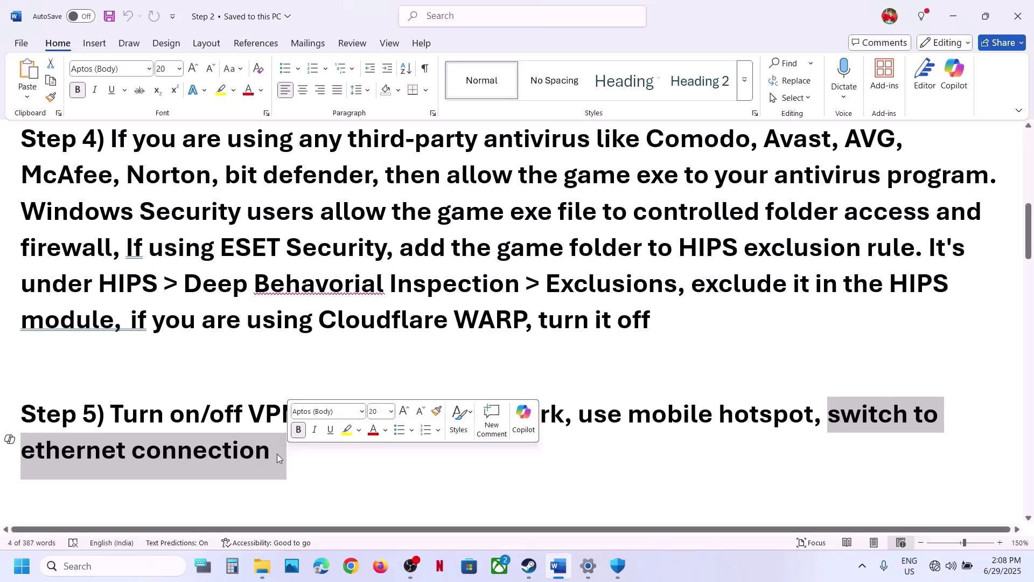
- Go to Step 6's network commands and open Command Prompt as administrator, approving the permission request
click(277, 453)
scroll(277, 454, down, 4)
scroll(277, 454, down, 2)
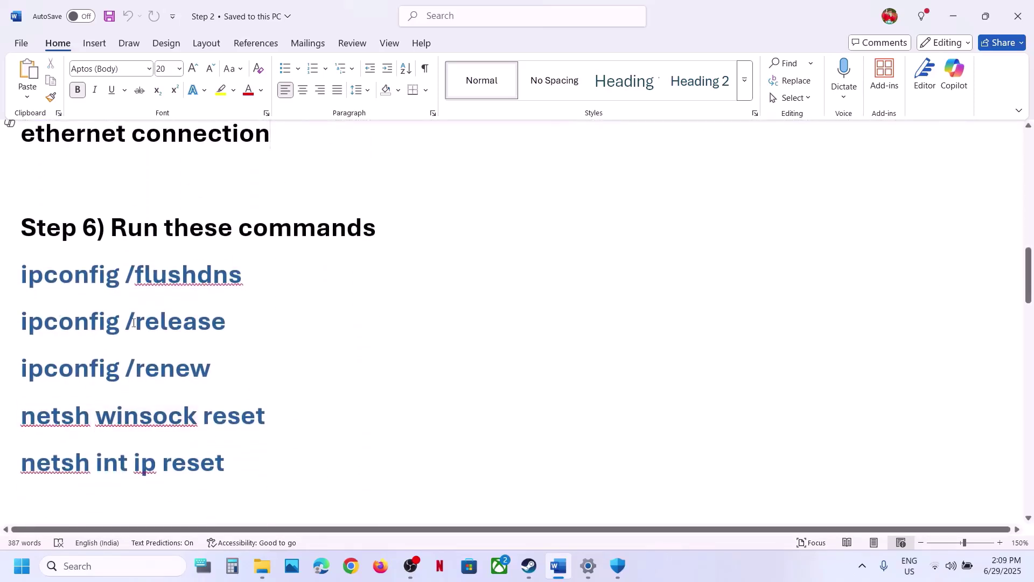
click(115, 567)
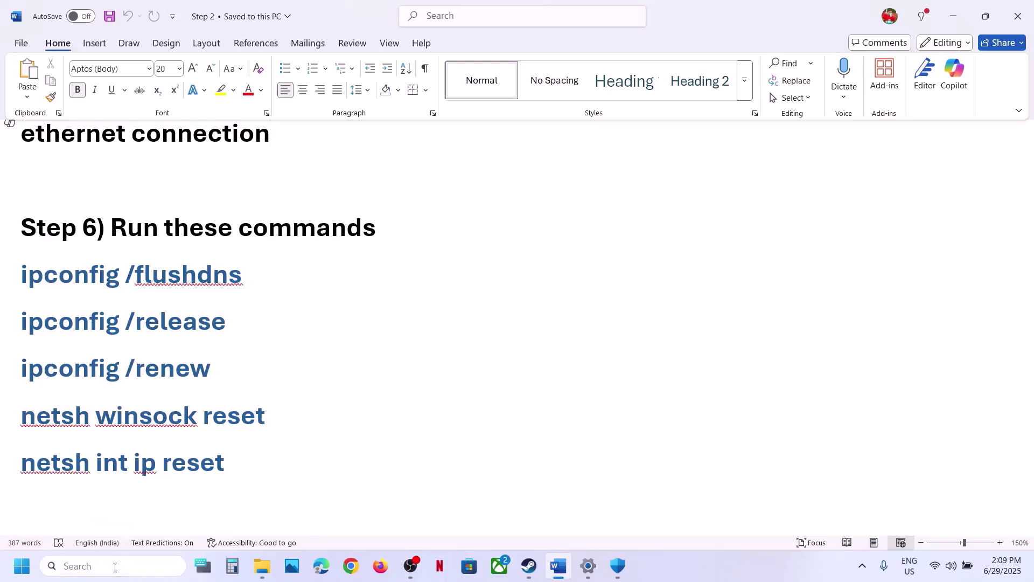
text(cmd)
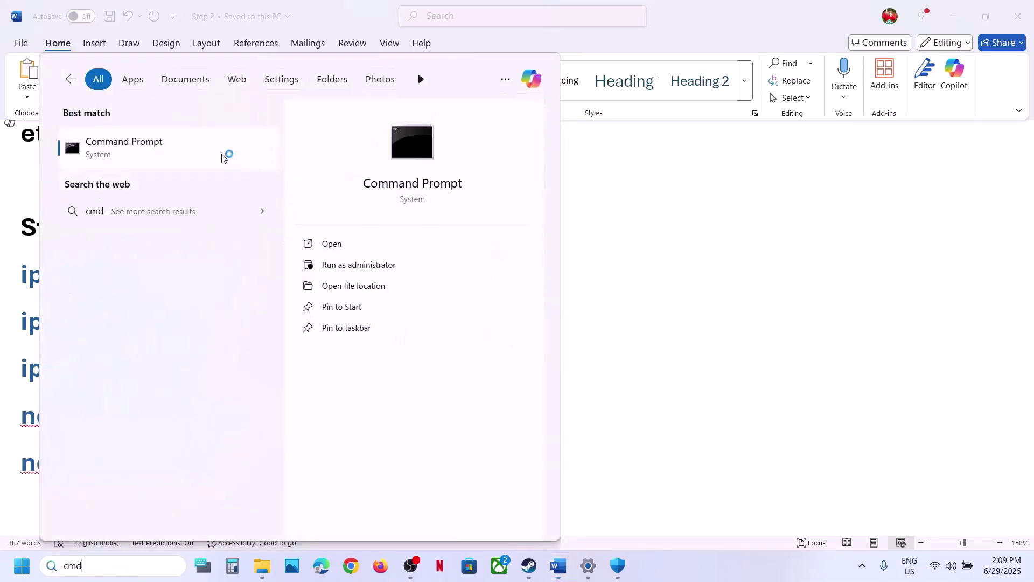
right_click(164, 148)
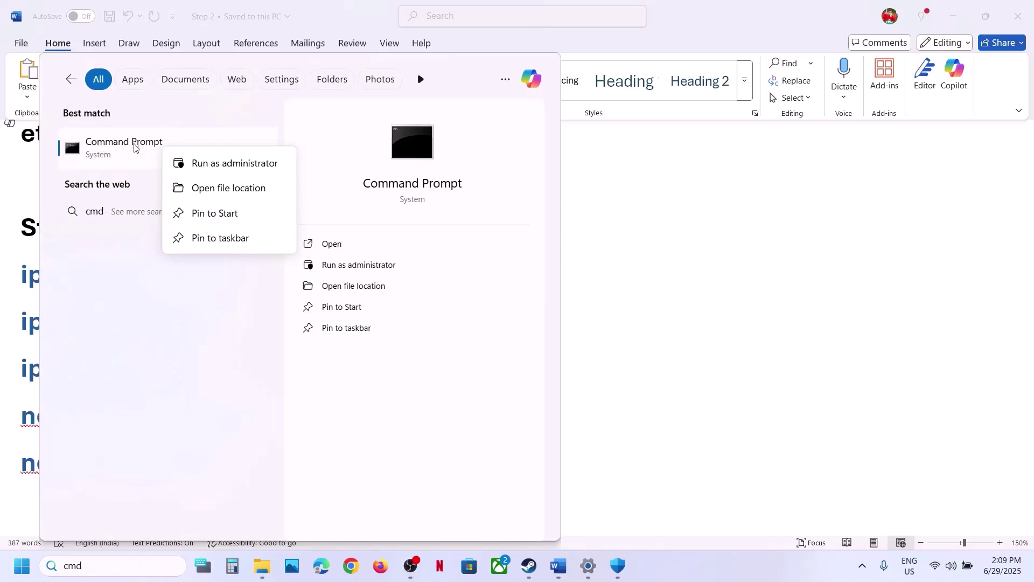
click(225, 163)
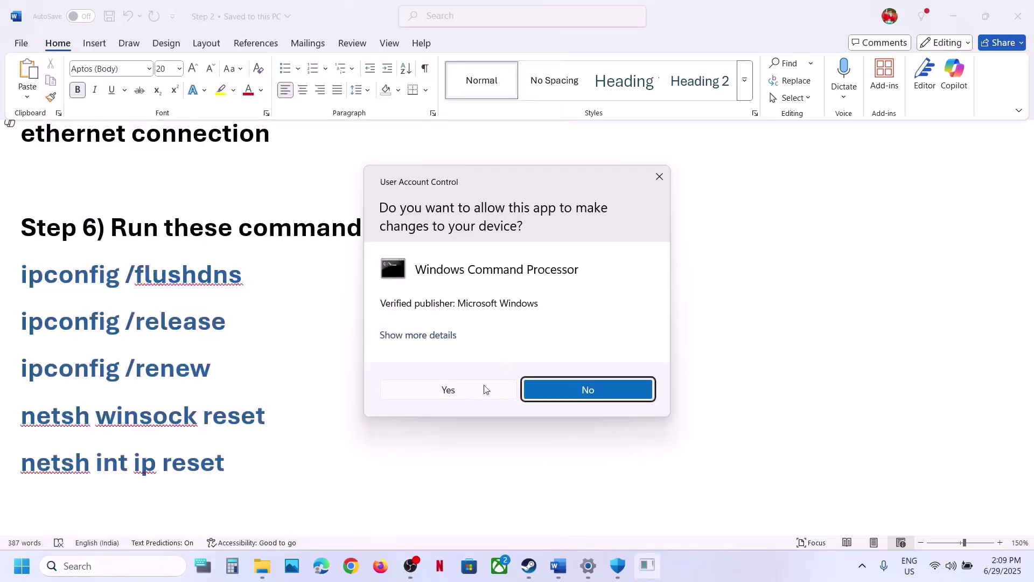
click(470, 392)
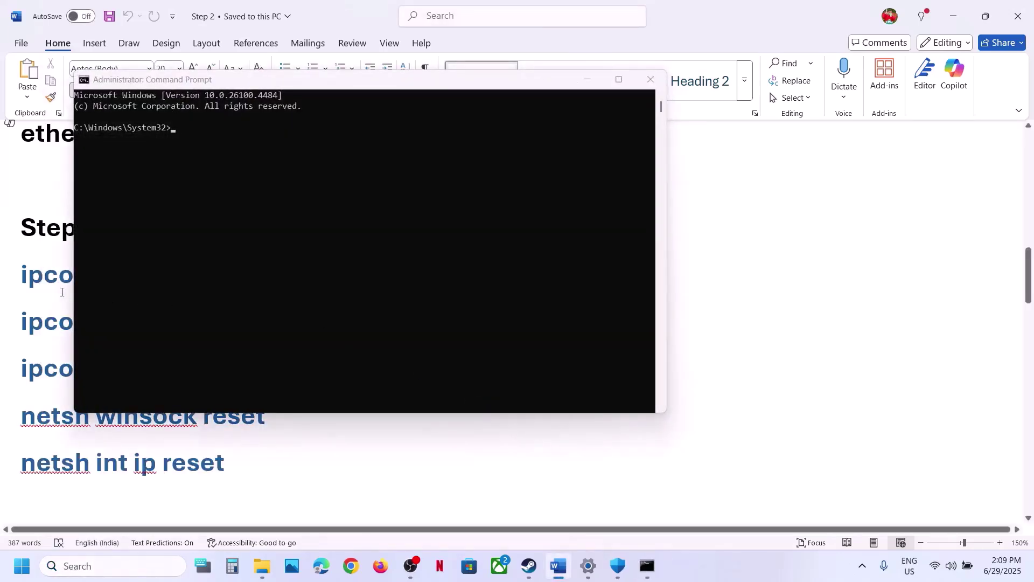
- Copy ipconfig /flushdns from the document's Step 6 and run it in the administrator Command Prompt
drag(334, 87, 596, 151)
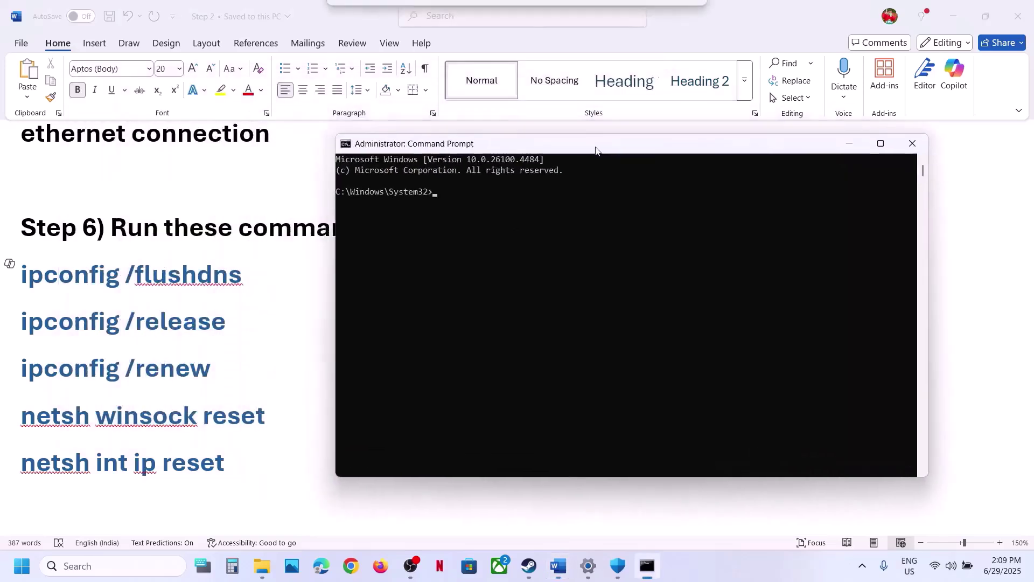
click(251, 274)
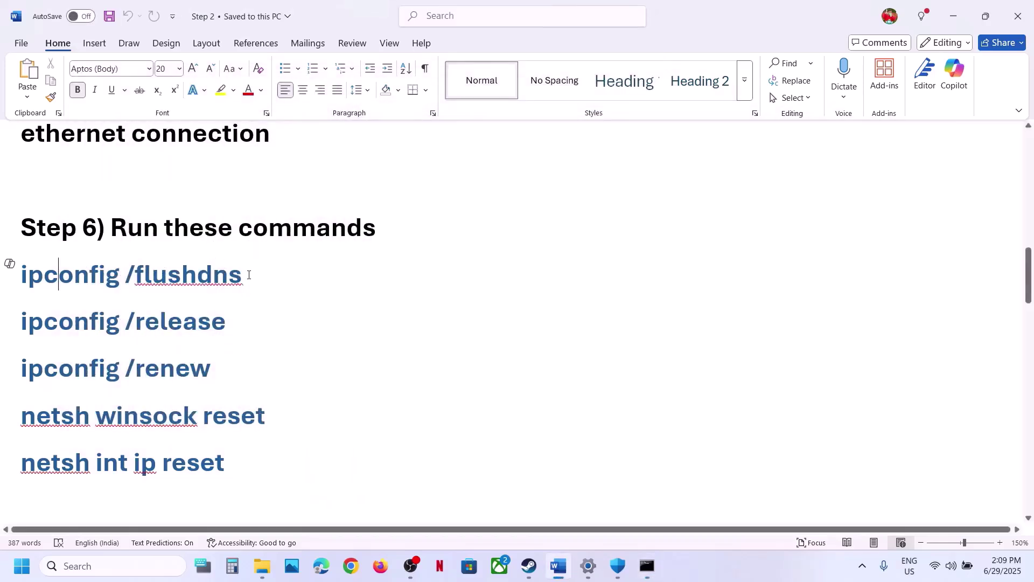
drag(248, 275, 21, 275)
key(super+c)
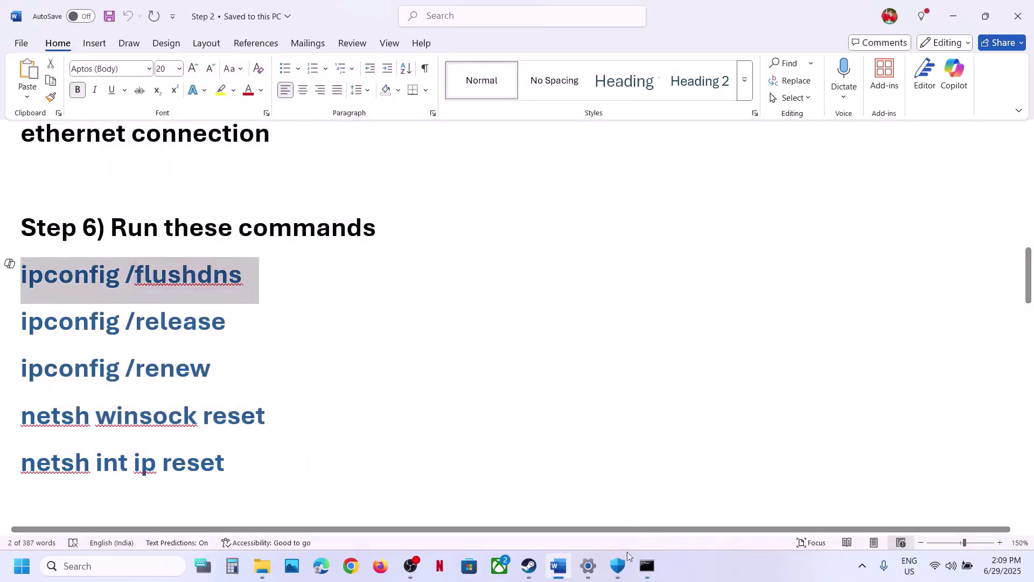
click(647, 566)
right_click(502, 357)
key(Return)
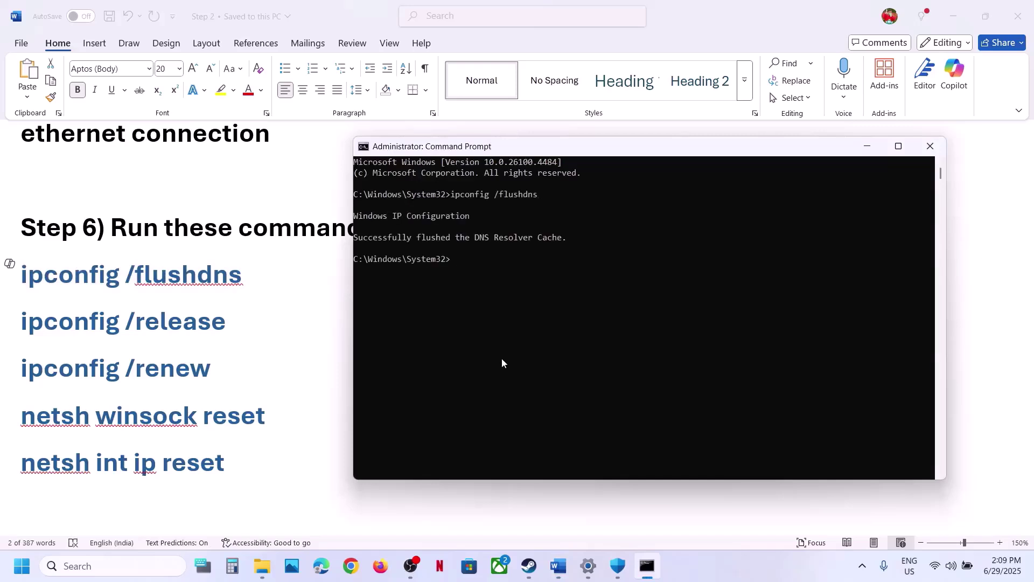
- Copy ipconfig /release from the document and run it in Command Prompt
click(233, 329)
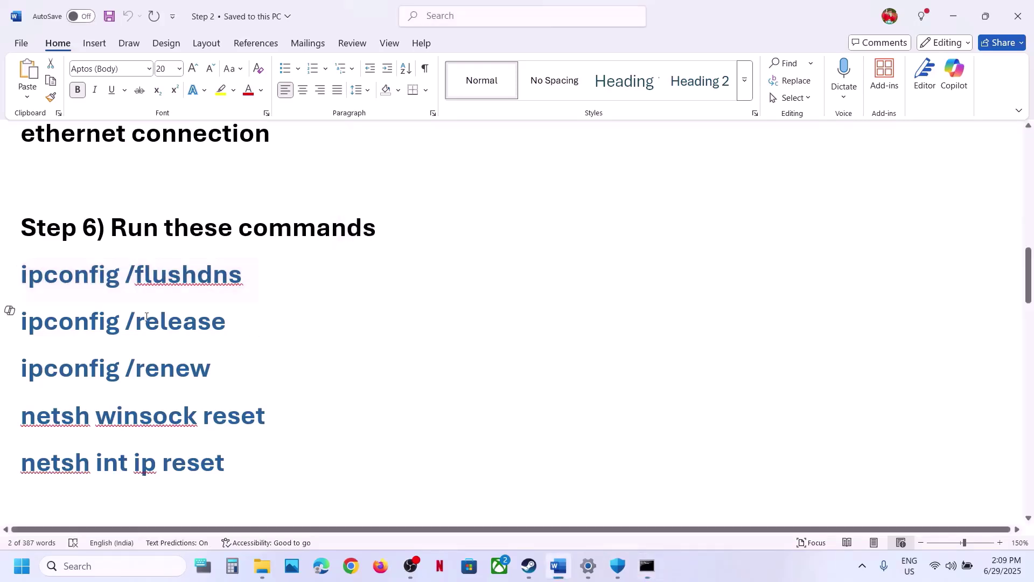
drag(147, 317, 27, 321)
key(ctrl+c)
click(645, 569)
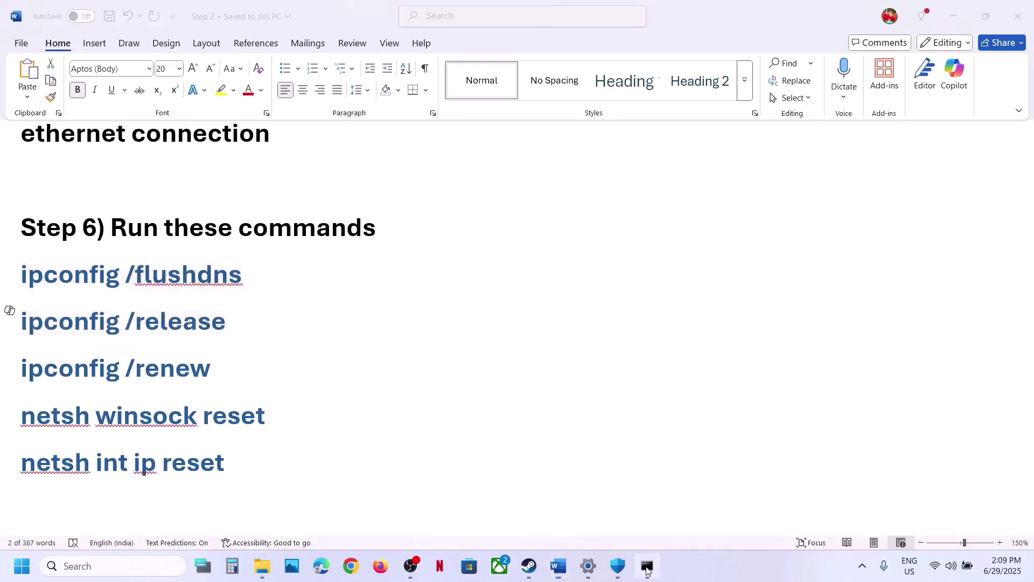
key(ctrl+v)
key(Return)
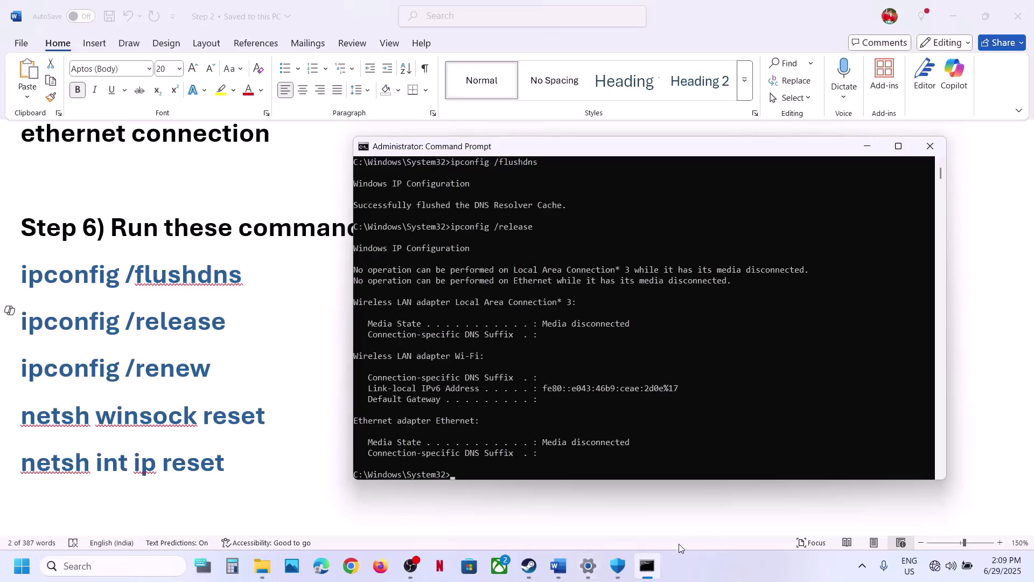
- Copy ipconfig /renew from the document and run it in Command Prompt
key(alt+Tab)
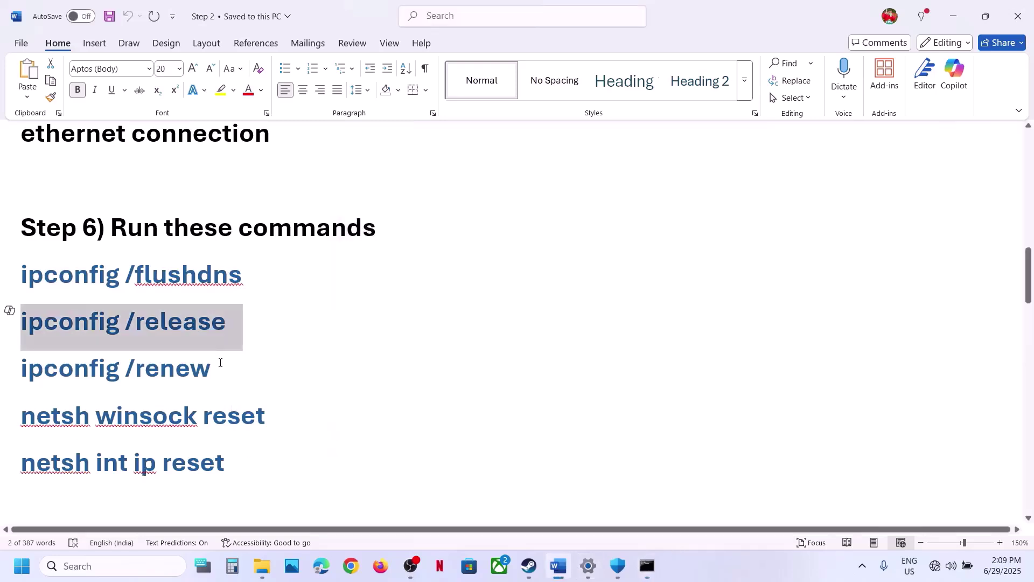
triple_click(221, 363)
key(ctrl+c)
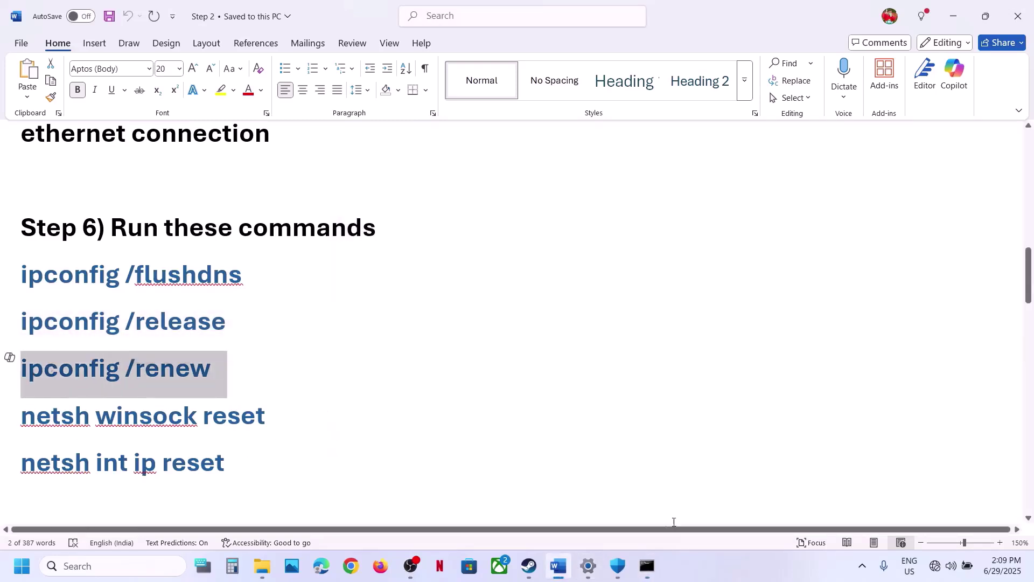
click(647, 575)
key(ctrl+v)
key(Return)
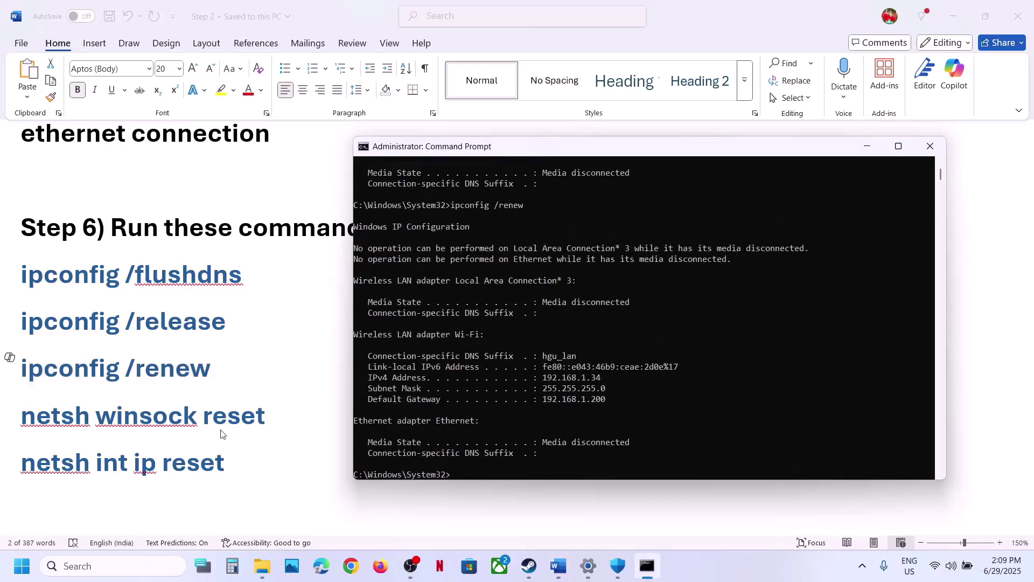
- Copy netsh winsock reset from the document and run it in Command Prompt
key(alt+Tab)
triple_click(64, 416)
key(ctrl+c)
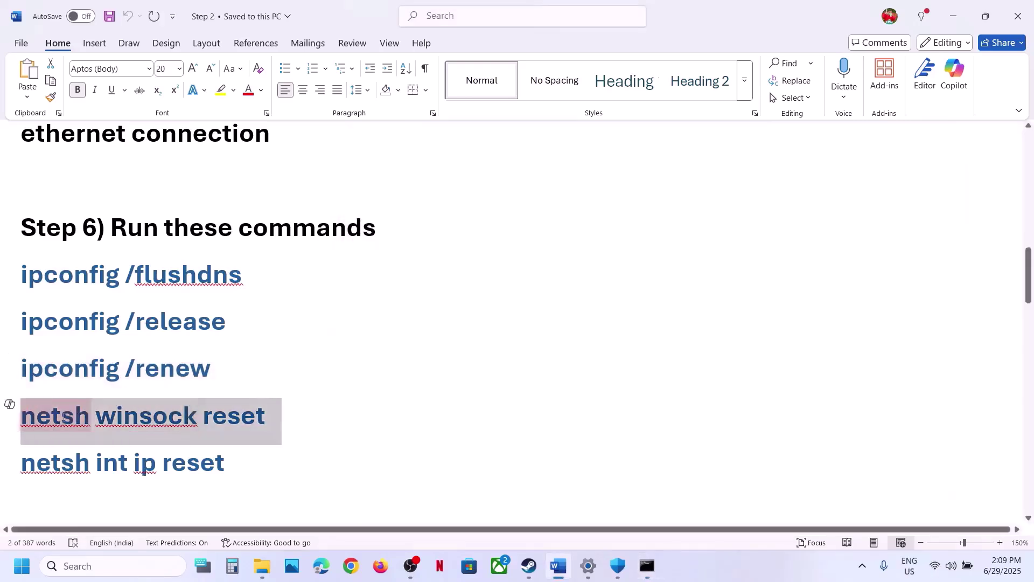
click(648, 567)
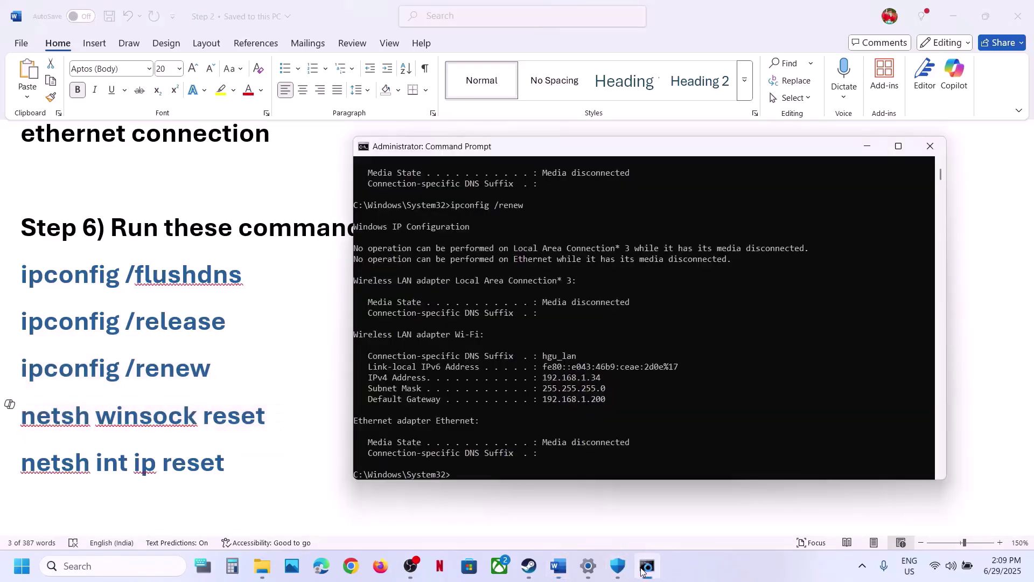
key(ctrl+v)
key(Return)
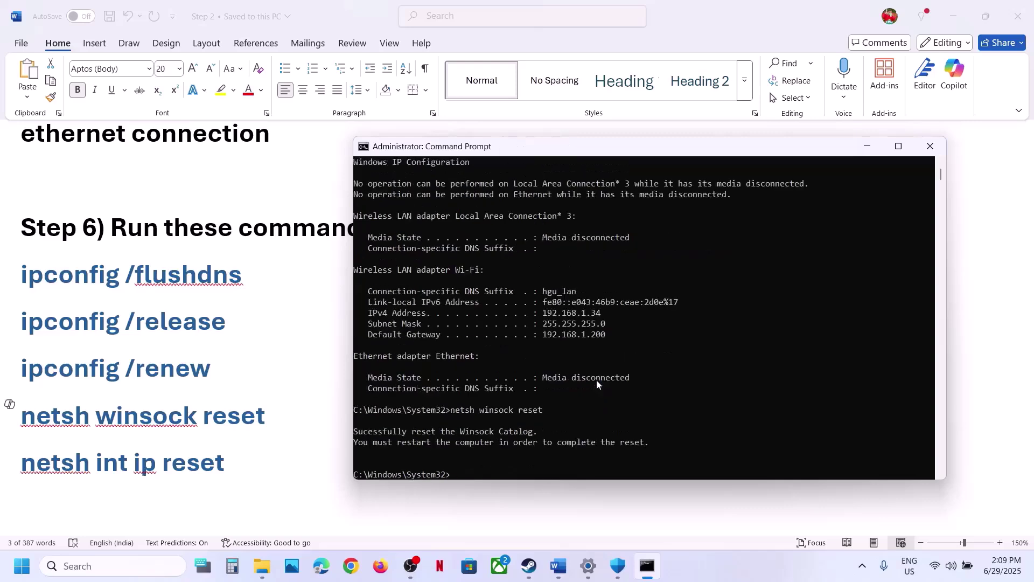
- Copy netsh int ip reset from the document, run it in Command Prompt, and close Command Prompt
click(257, 468)
drag(230, 462, 32, 467)
key(ctrl+c)
click(647, 566)
key(ctrl+v)
key(Return)
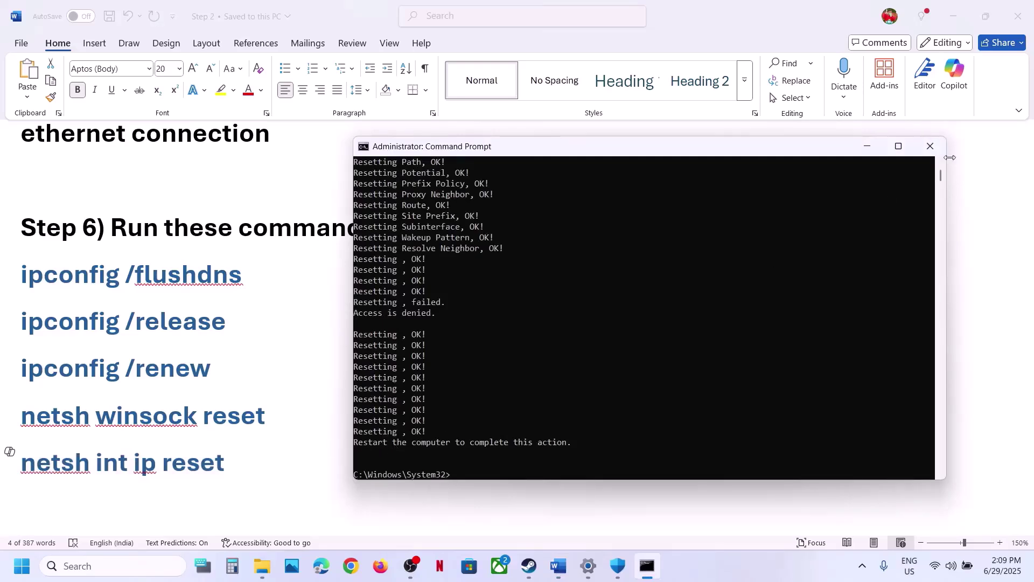
click(930, 146)
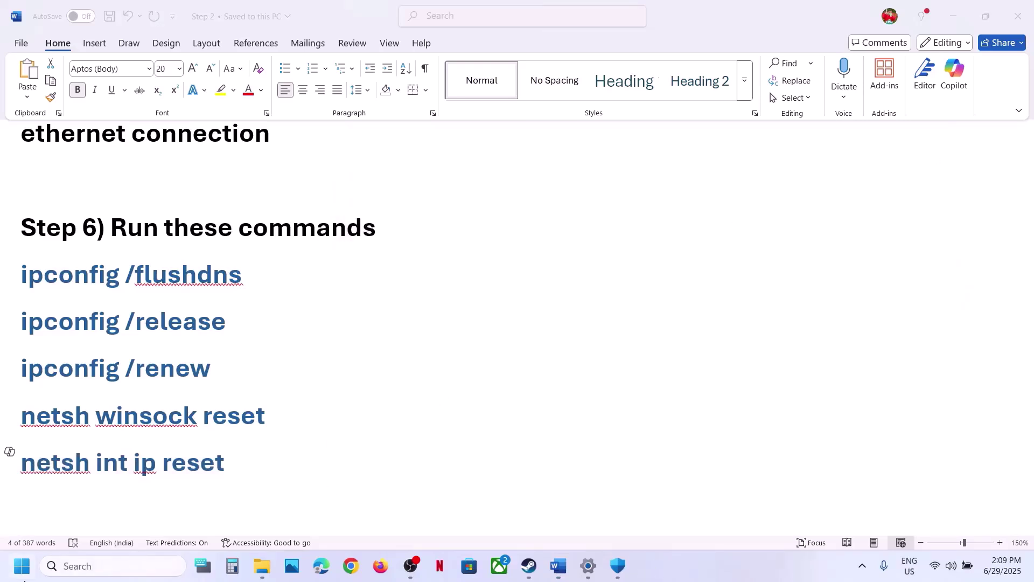
- View the computer's power options, including Restart, and return to the document without restarting
click(23, 571)
click(392, 520)
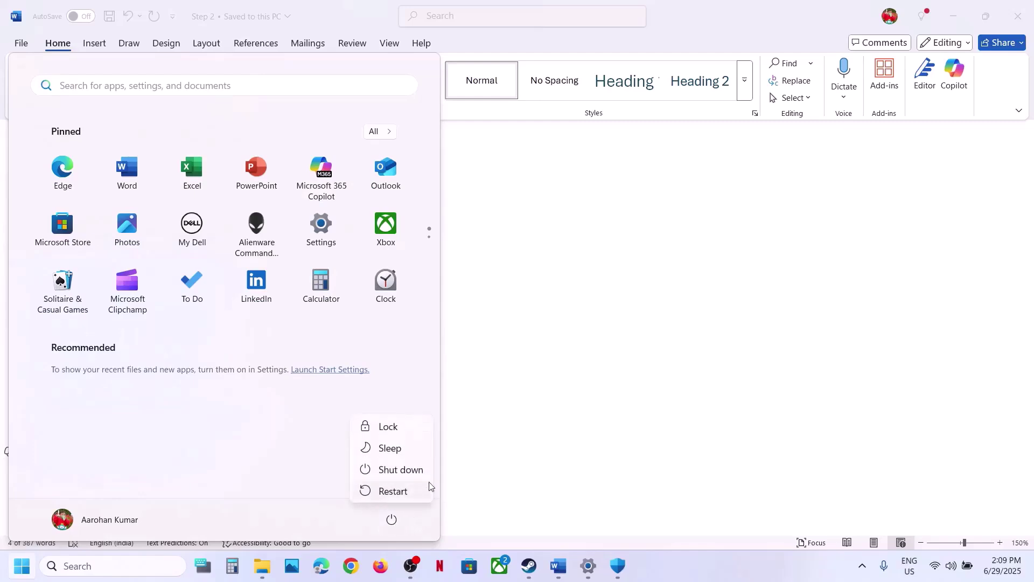
click(612, 438)
click(615, 440)
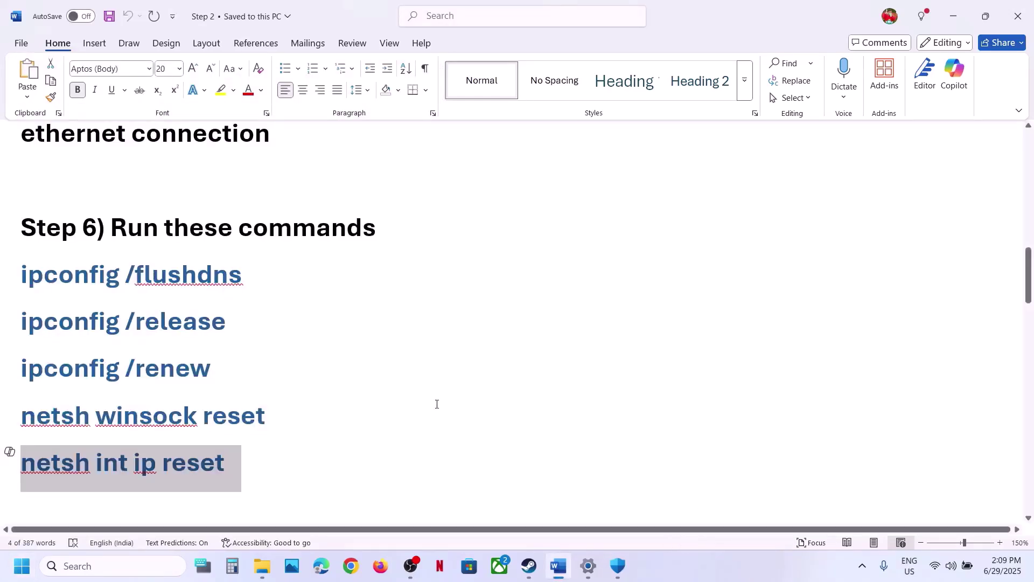
- Go to the document's Step 7, then switch to Steam and verify the integrity of Umamusume: Pretty Derby's game files, closing its properties when done
scroll(437, 404, down, 3)
scroll(437, 402, up, 2)
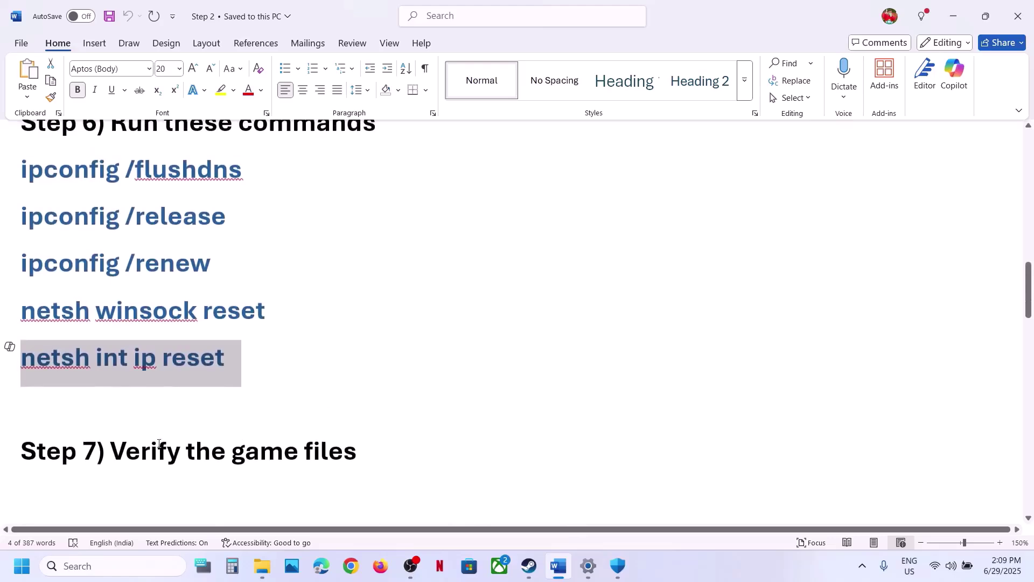
drag(159, 443, 443, 454)
click(531, 567)
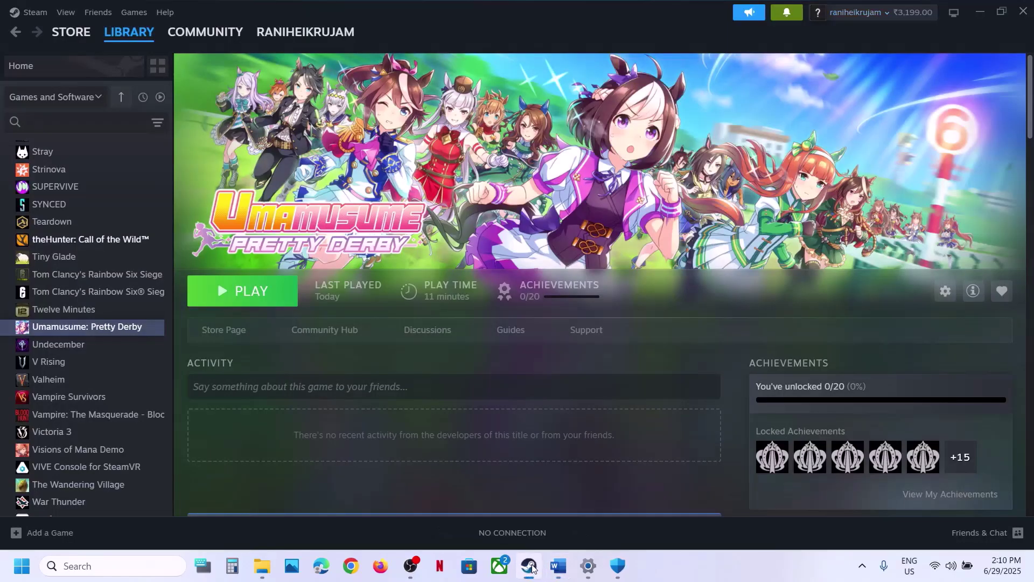
right_click(89, 327)
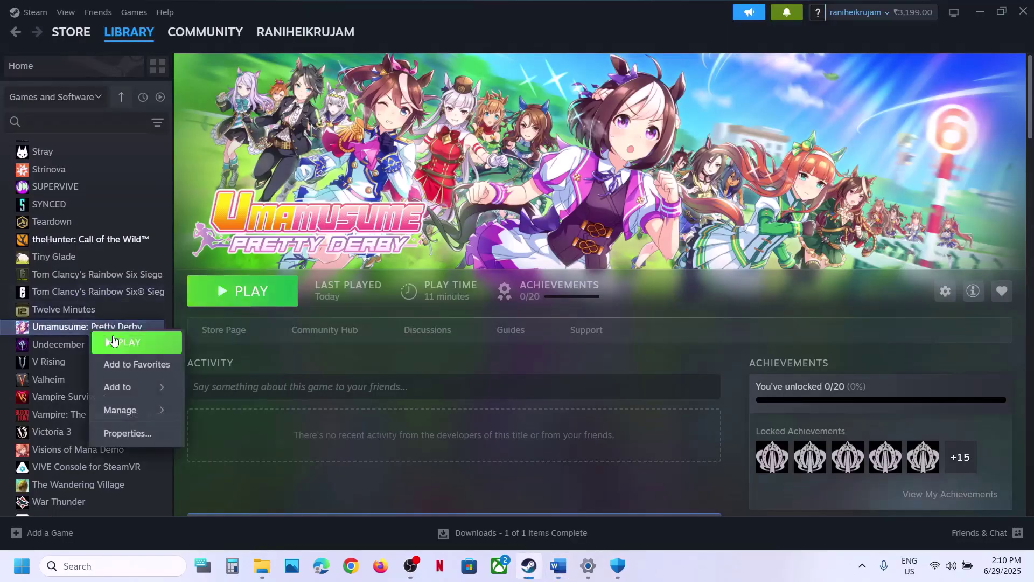
click(134, 439)
click(310, 208)
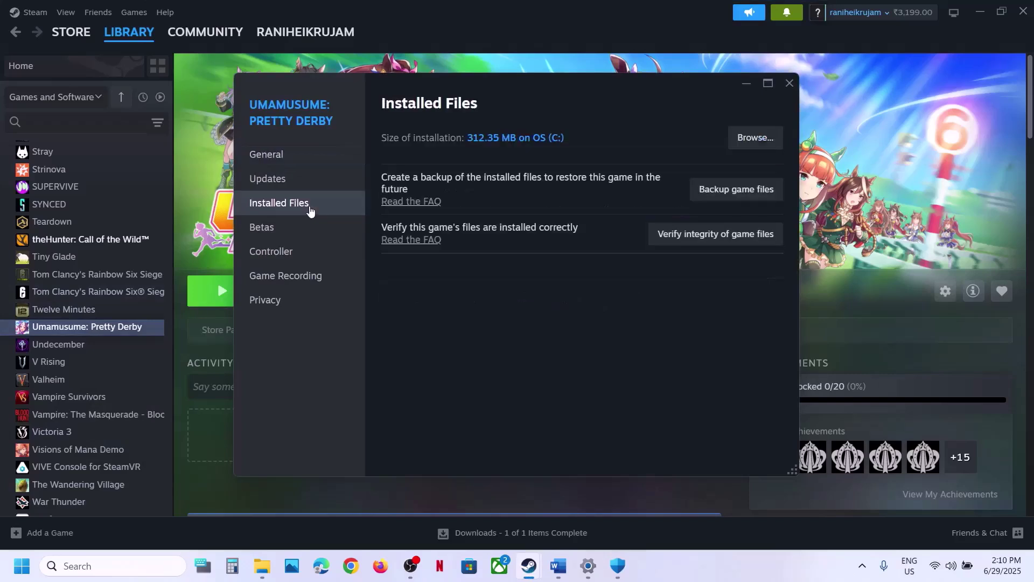
click(714, 238)
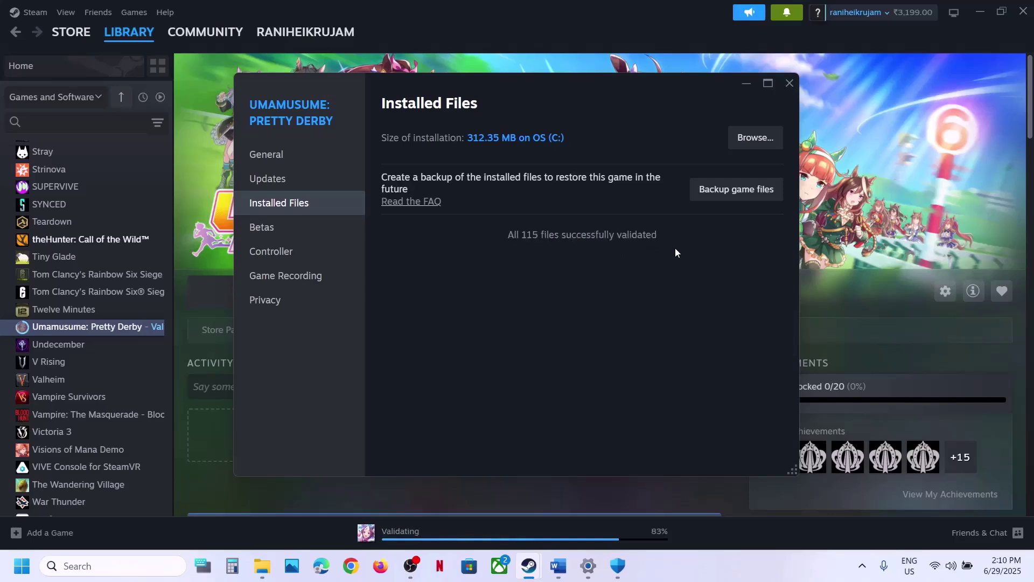
click(787, 85)
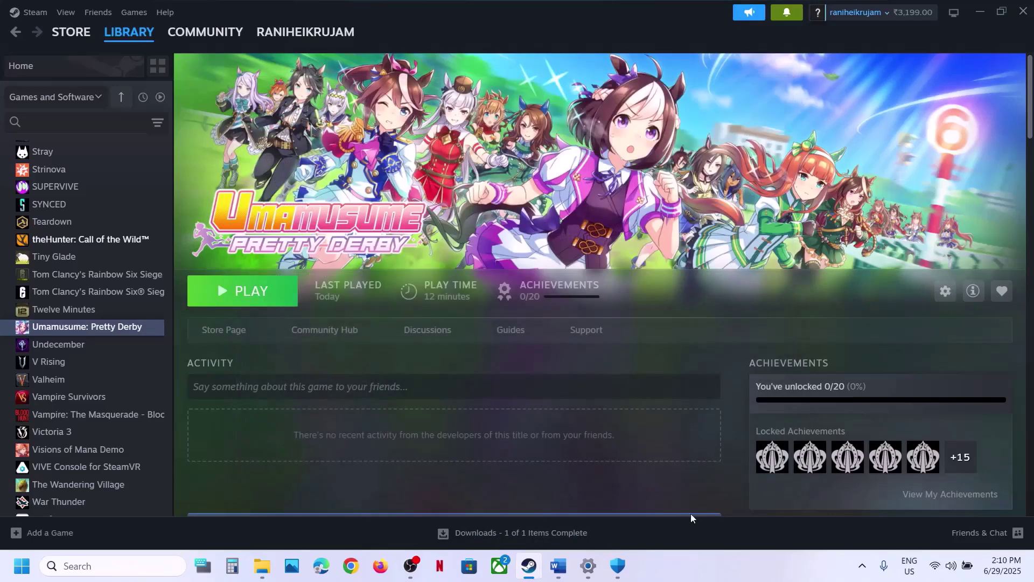